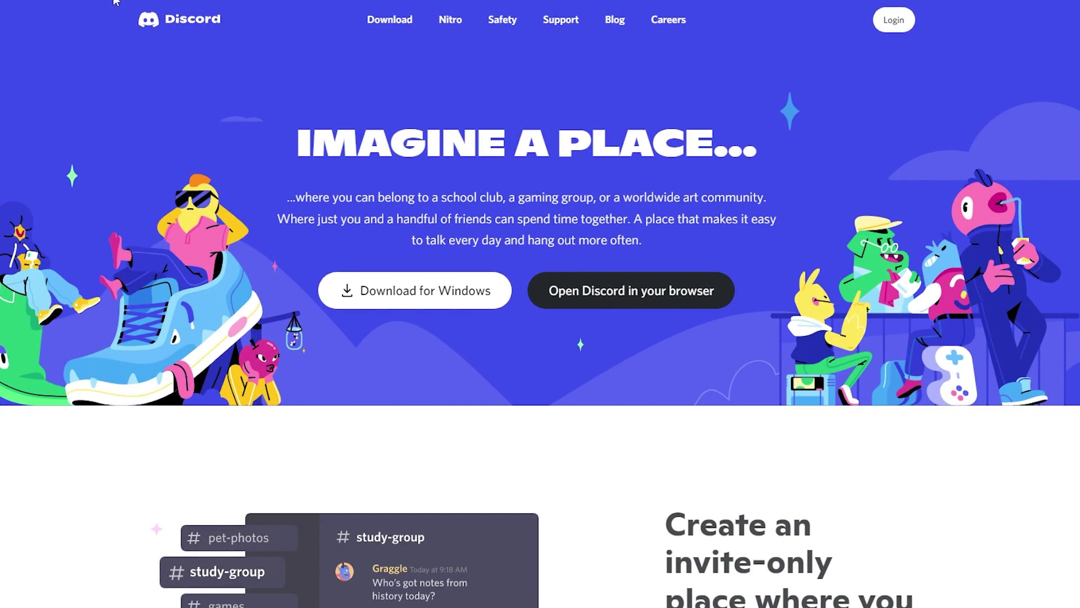
Open Discord in the browser with the username NFT, and get the Windows download.
left_click(632, 291)
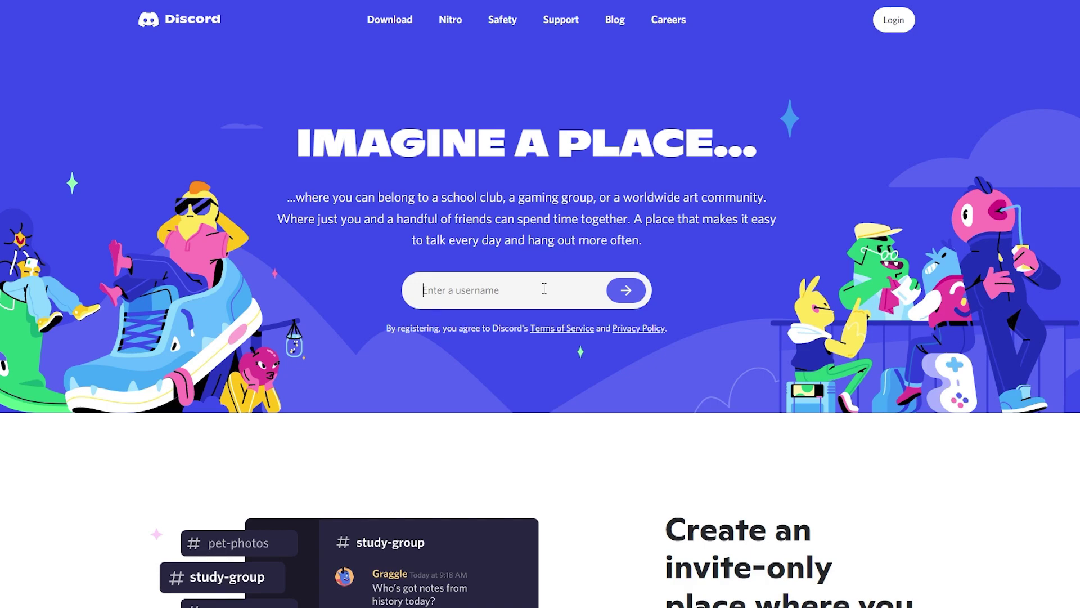
type("NFT")
left_click(634, 293)
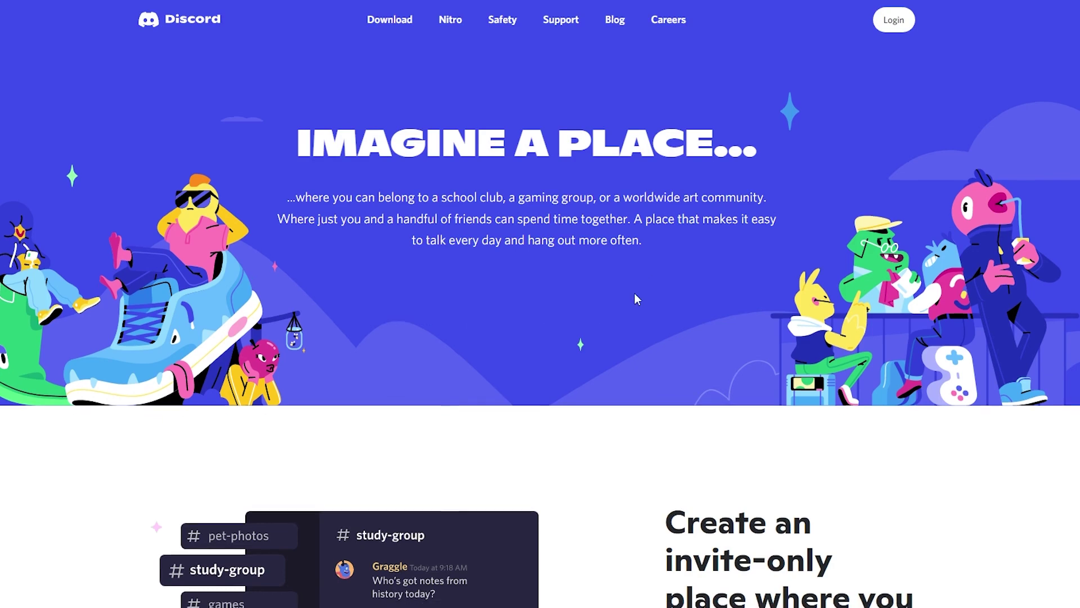
left_click(444, 298)
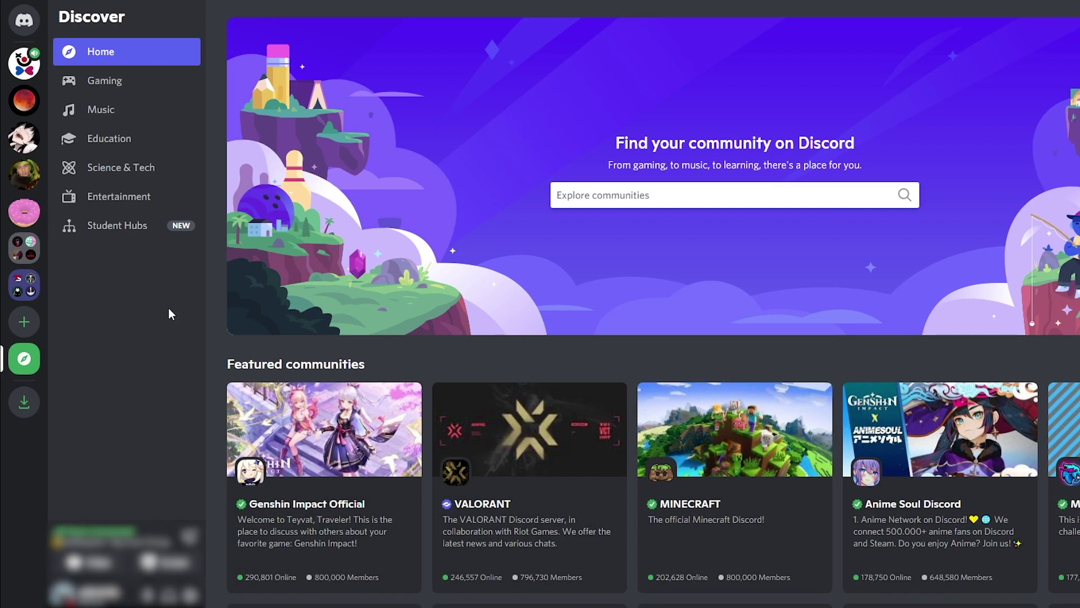
Browse the Gaming, Music, Education, Science & Tech, Entertainment and Student Hubs community categories, and return to the Discover home.
left_click(135, 85)
left_click(131, 110)
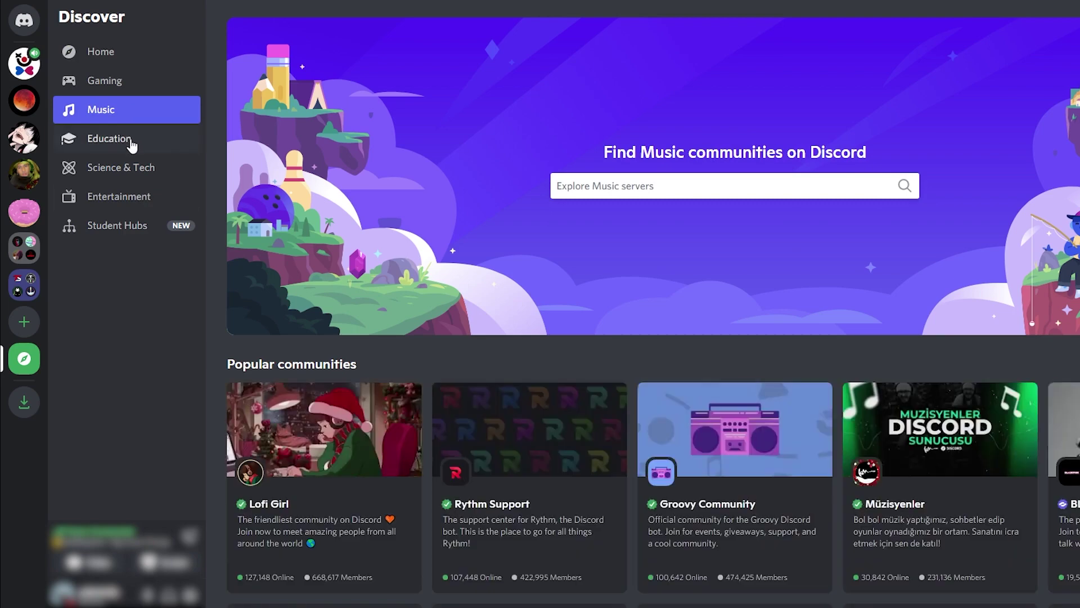
left_click(127, 142)
left_click(132, 167)
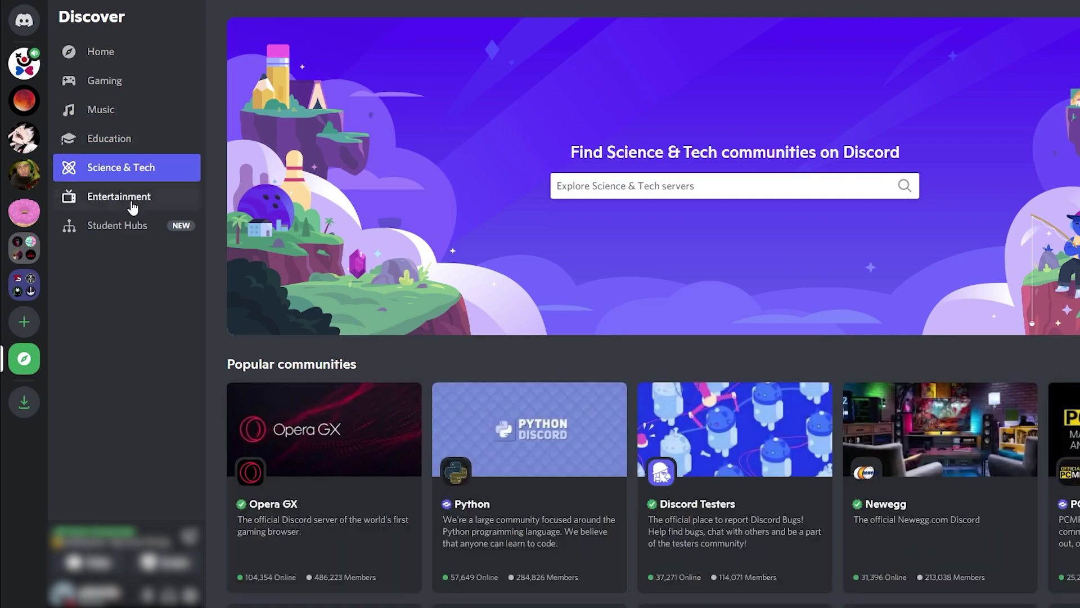
left_click(133, 198)
left_click(132, 230)
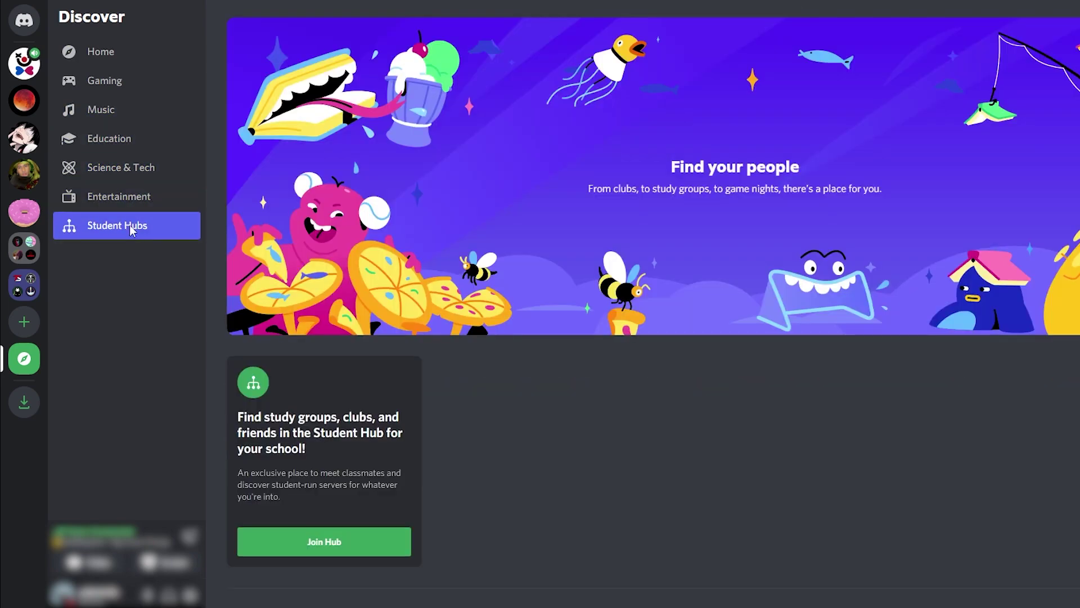
left_click(119, 57)
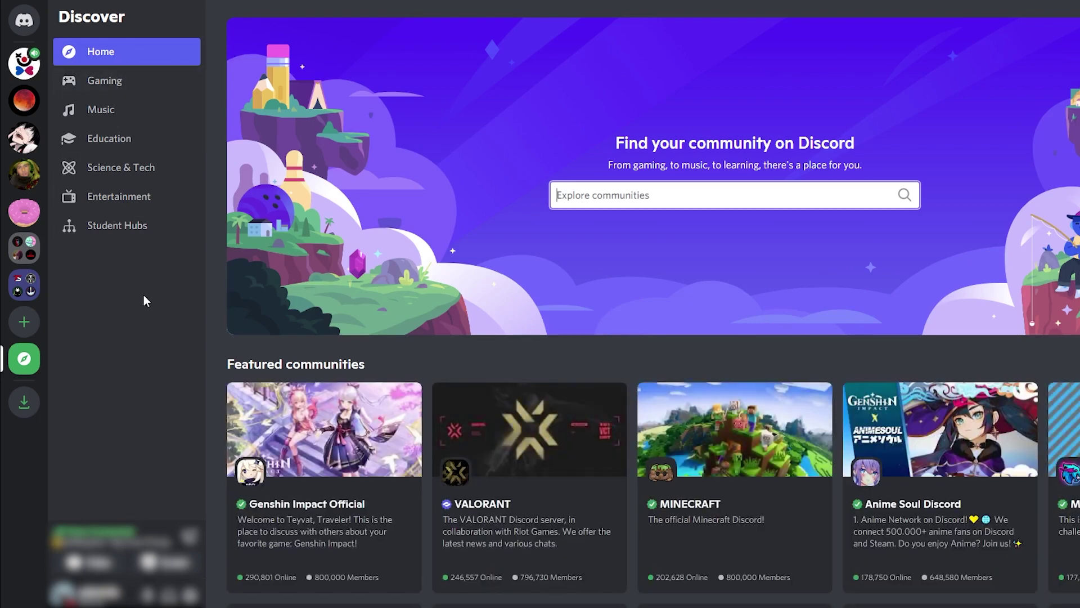
Start creating your own server for a club or community and name it NFT collections.
left_click(32, 323)
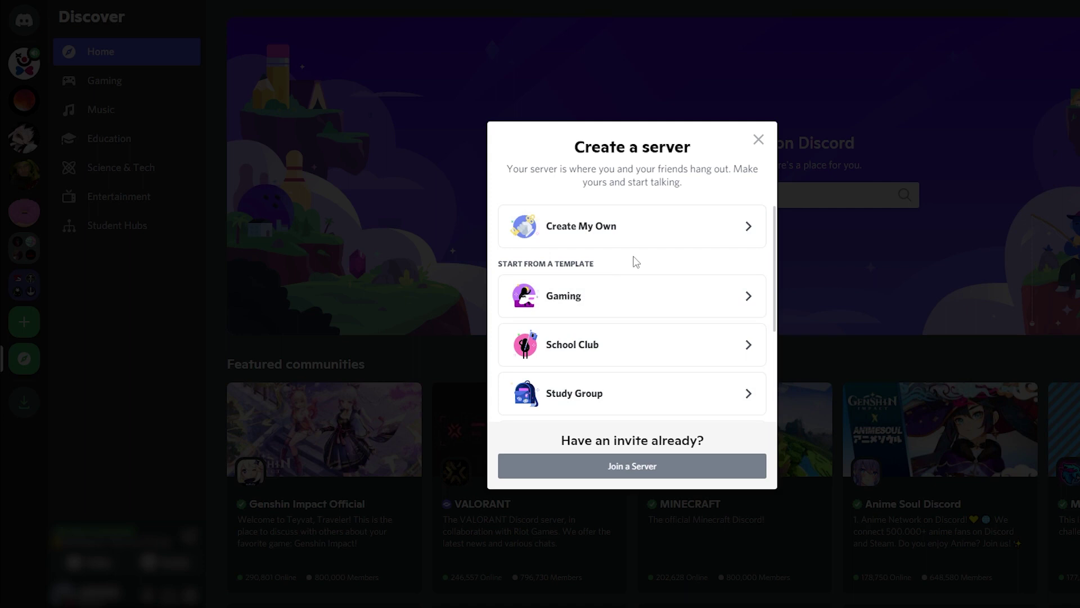
left_click(646, 243)
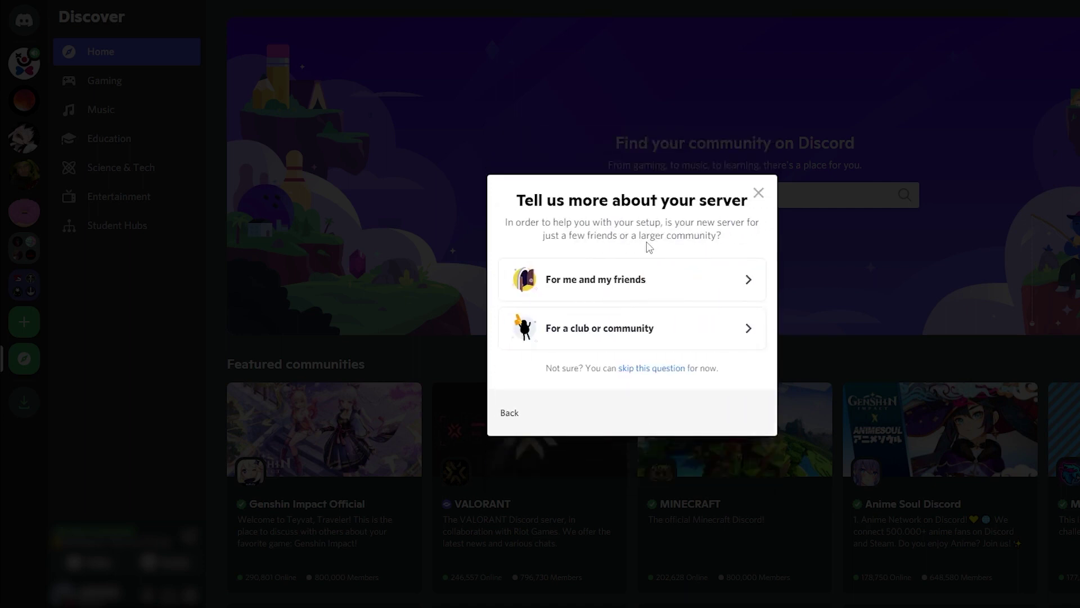
left_click(614, 326)
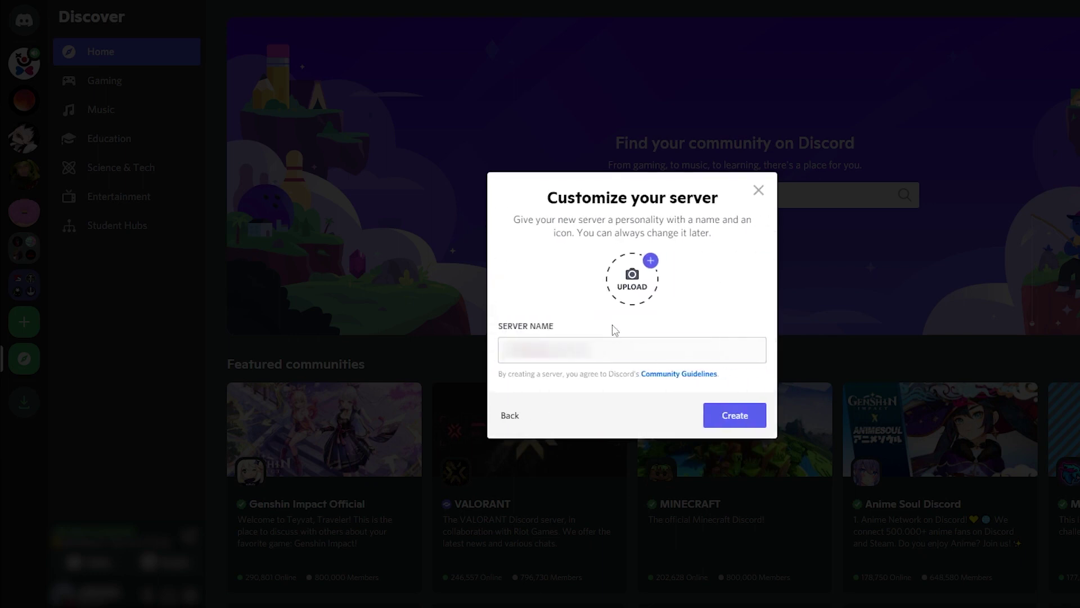
key("ctrl+a")
key("BackSpace")
type("NFT collections")
Upload pilot.jpg as the server icon and create the server.
left_click(643, 280)
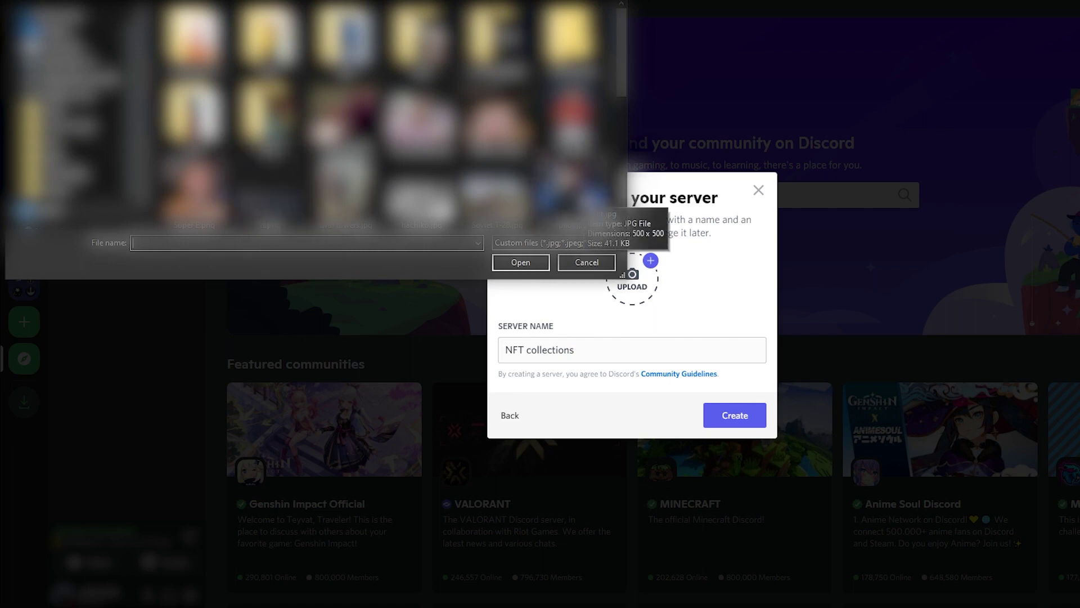
left_click(563, 192)
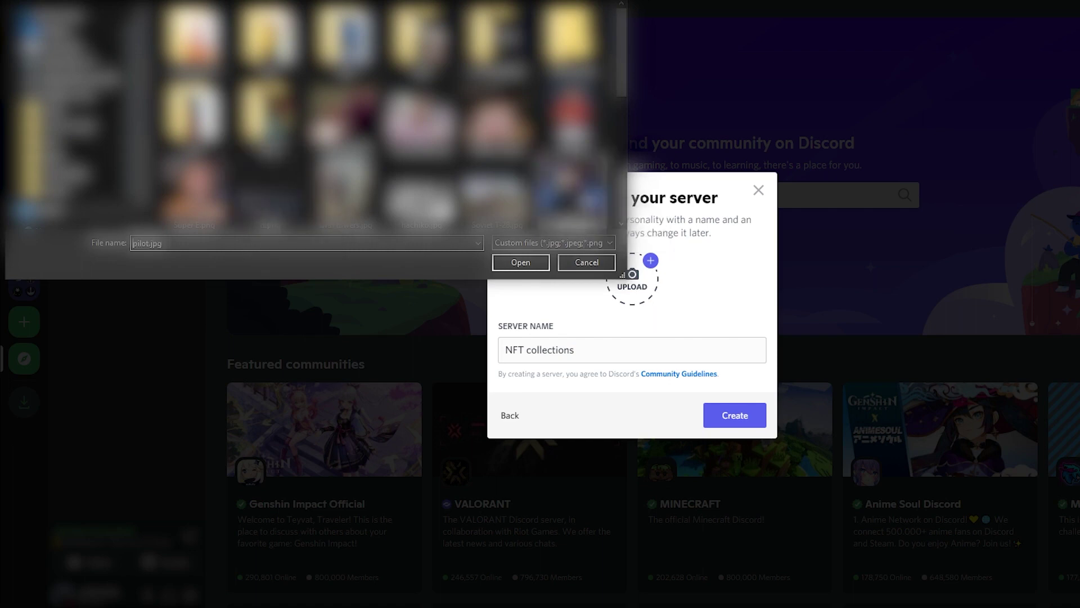
left_click(521, 263)
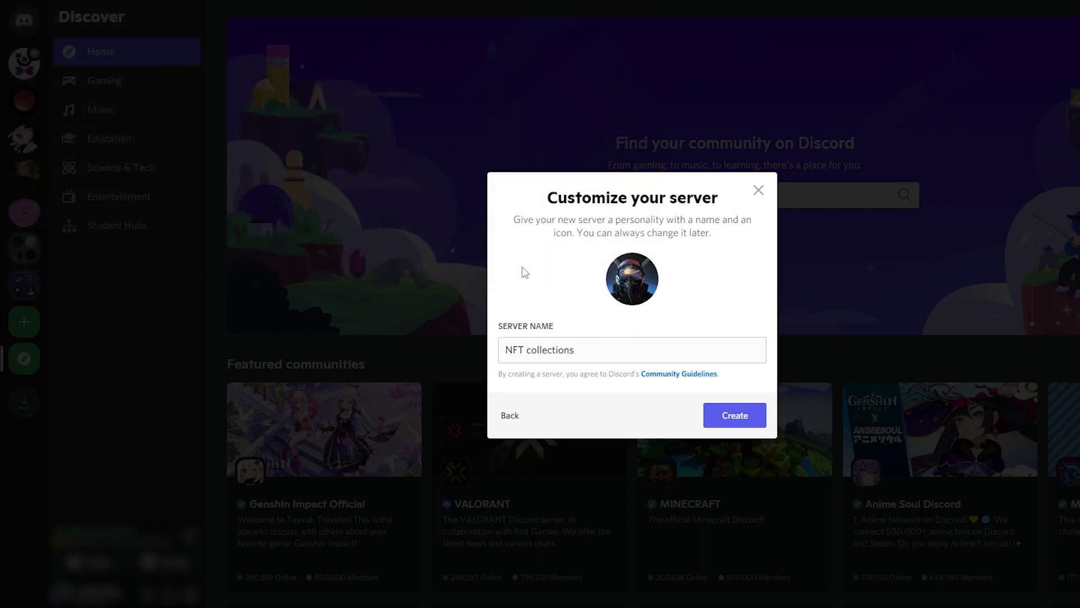
left_click(736, 420)
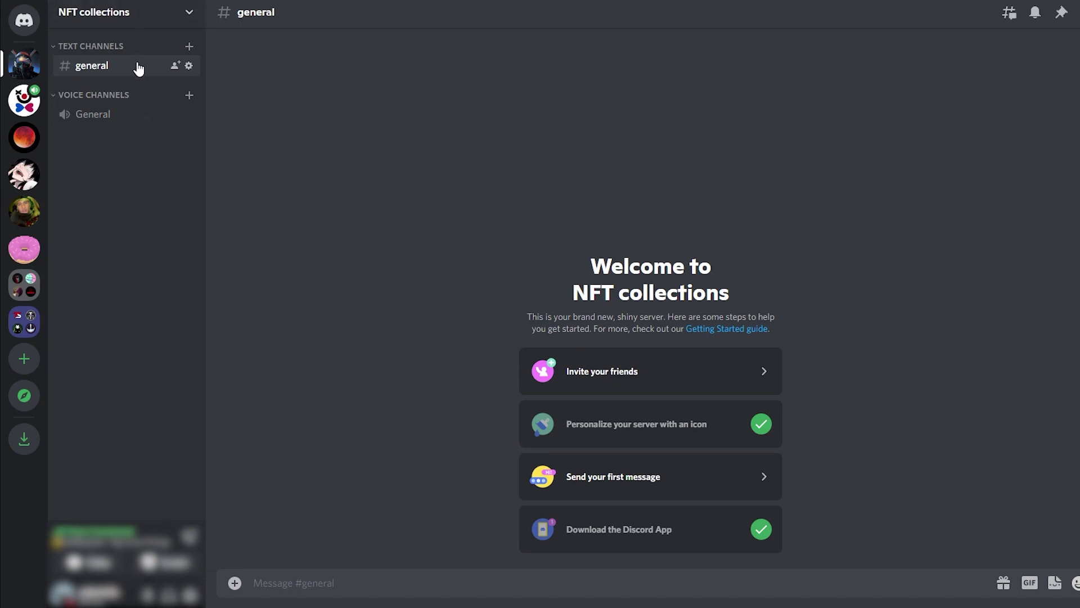
left_click(134, 16)
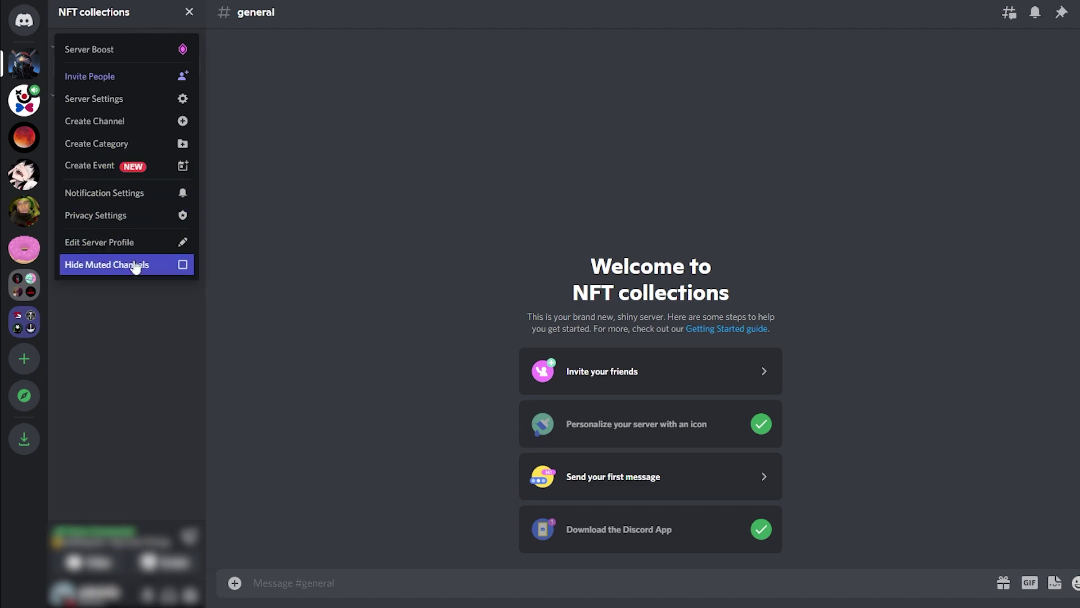
left_click(265, 330)
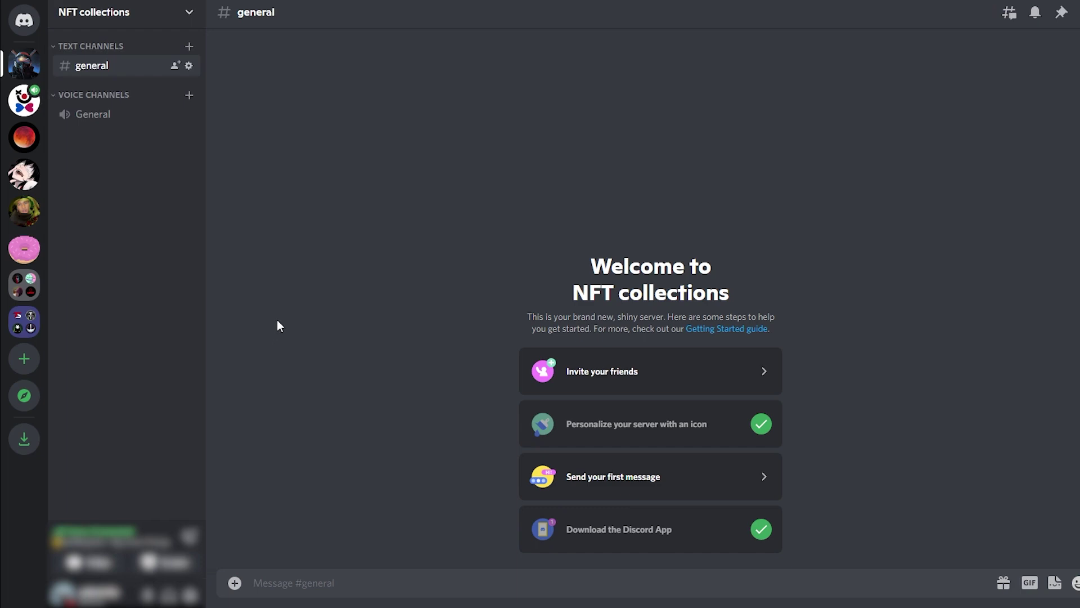
Create two public text channels named welcome and rules in the Text Channels category.
left_click(189, 50)
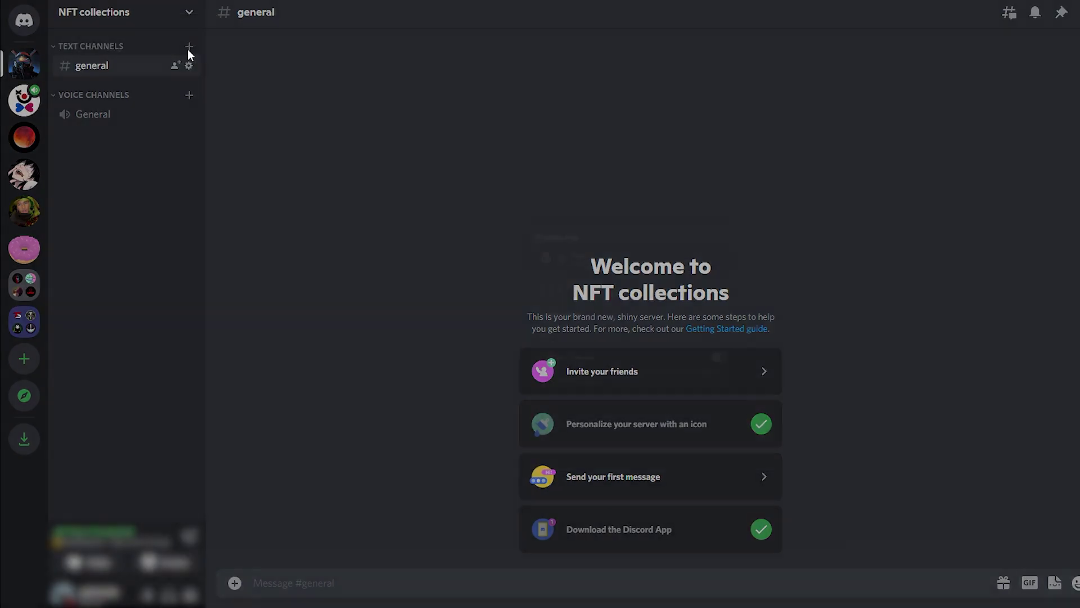
type("welcome")
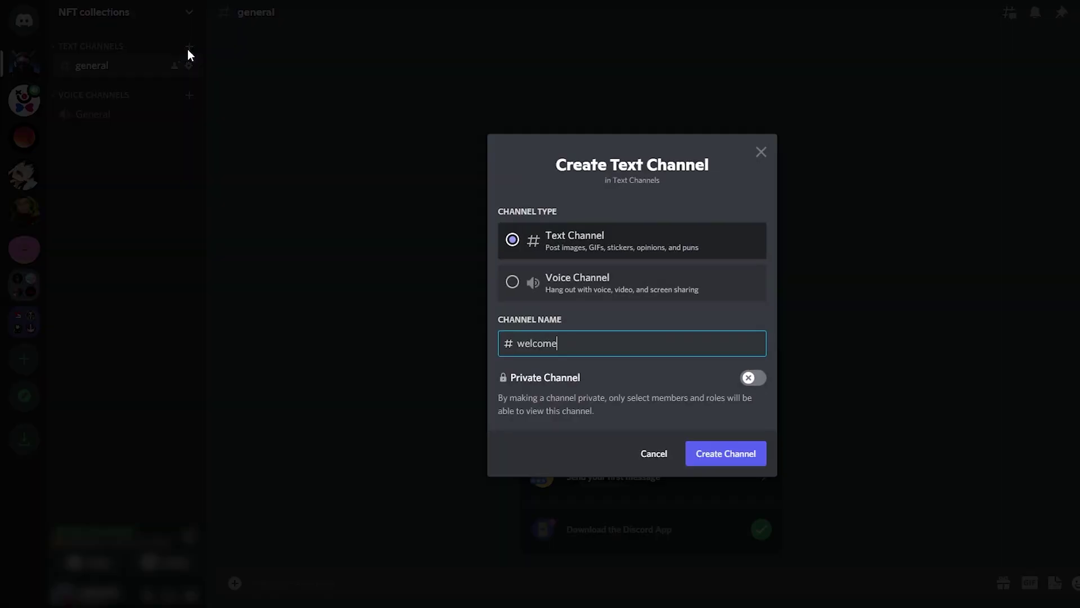
key("Return")
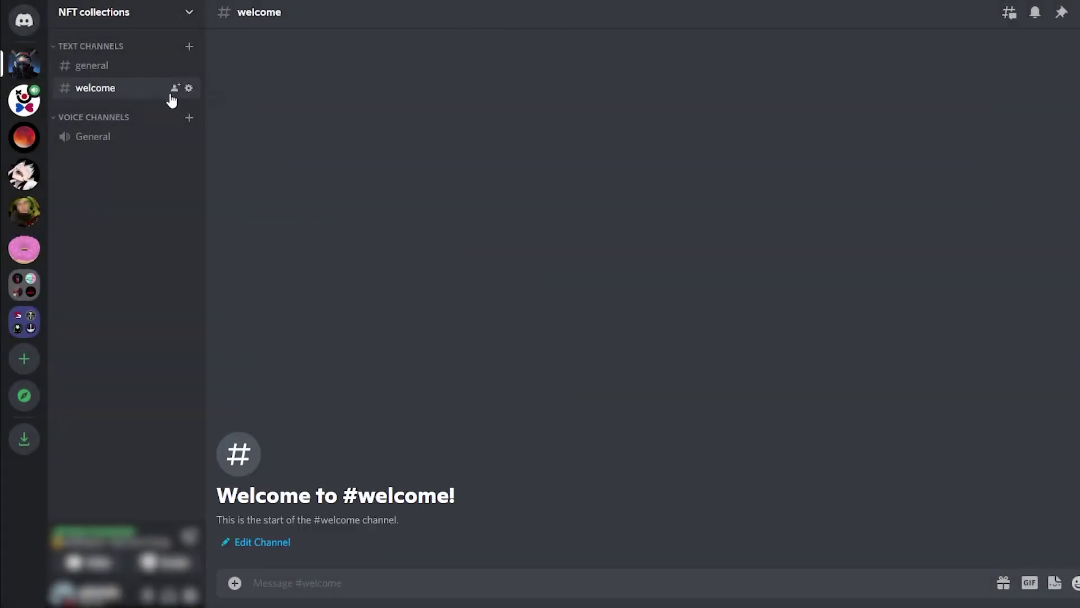
left_click(190, 48)
type("rules")
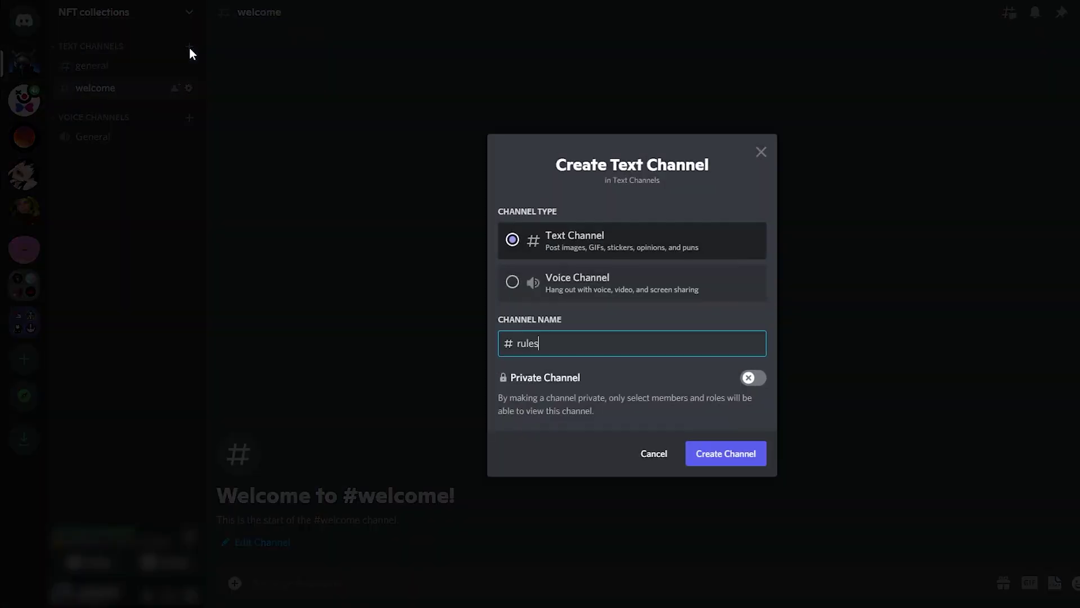
key("Return")
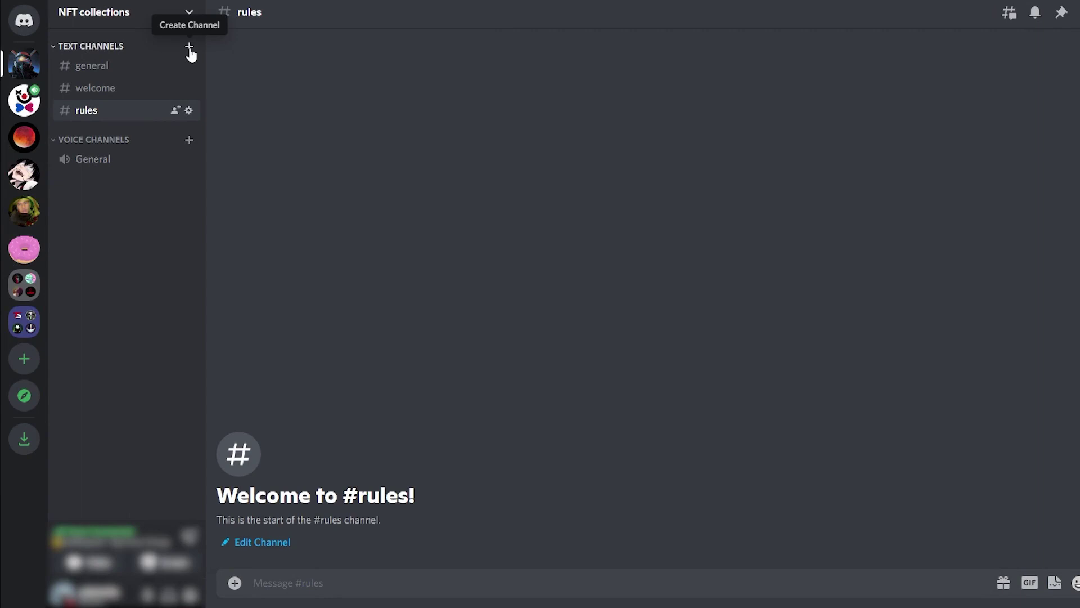
Add two more public text channels named announcements and roles to the Text Channels category.
left_click(189, 48)
type("ann")
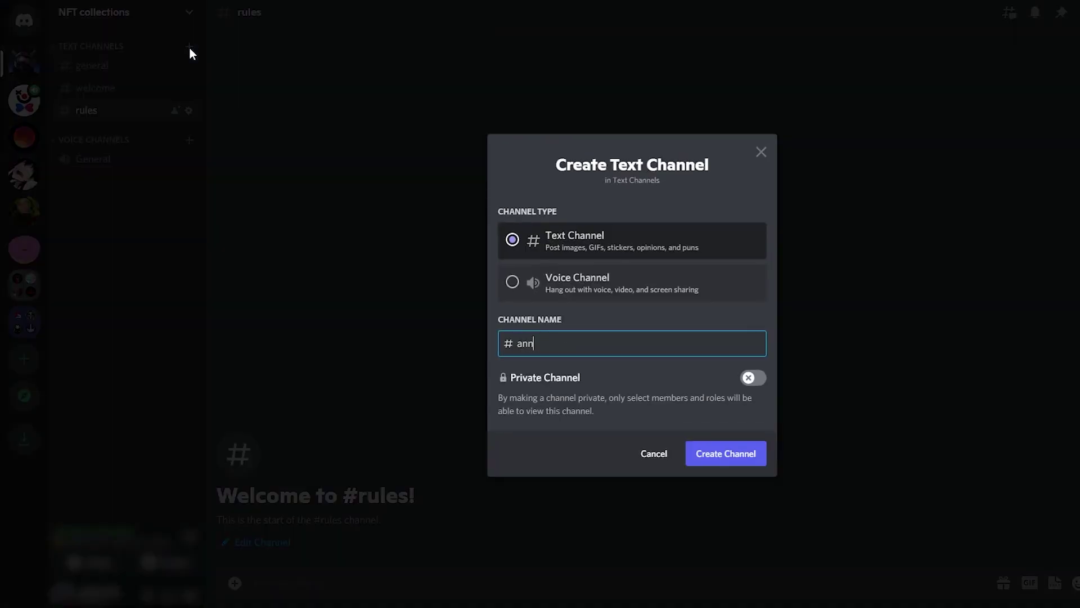
type("ouncements")
key("Return")
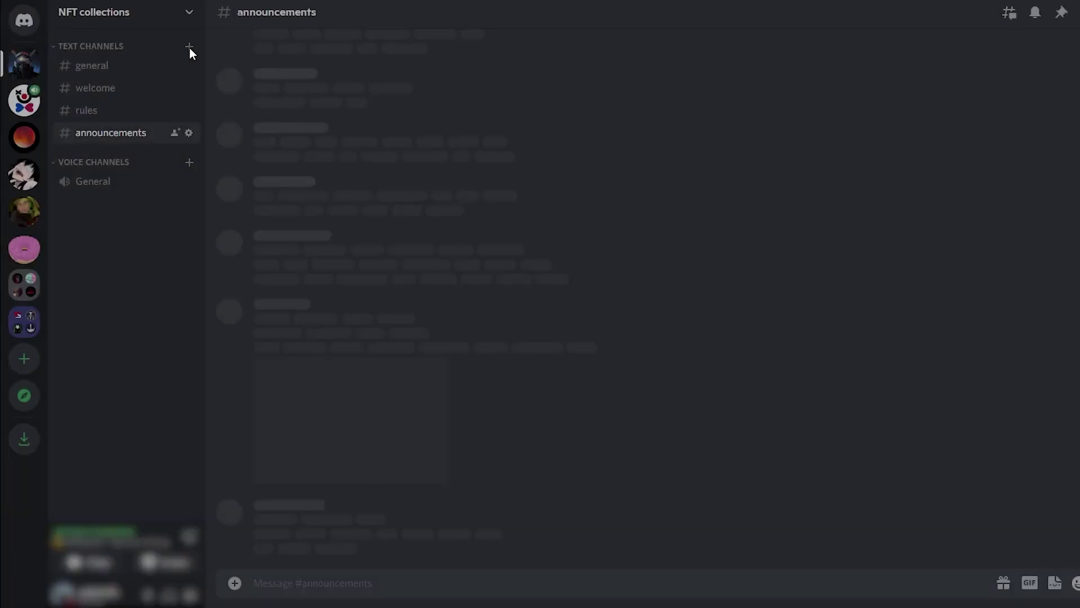
left_click(190, 48)
type("roles")
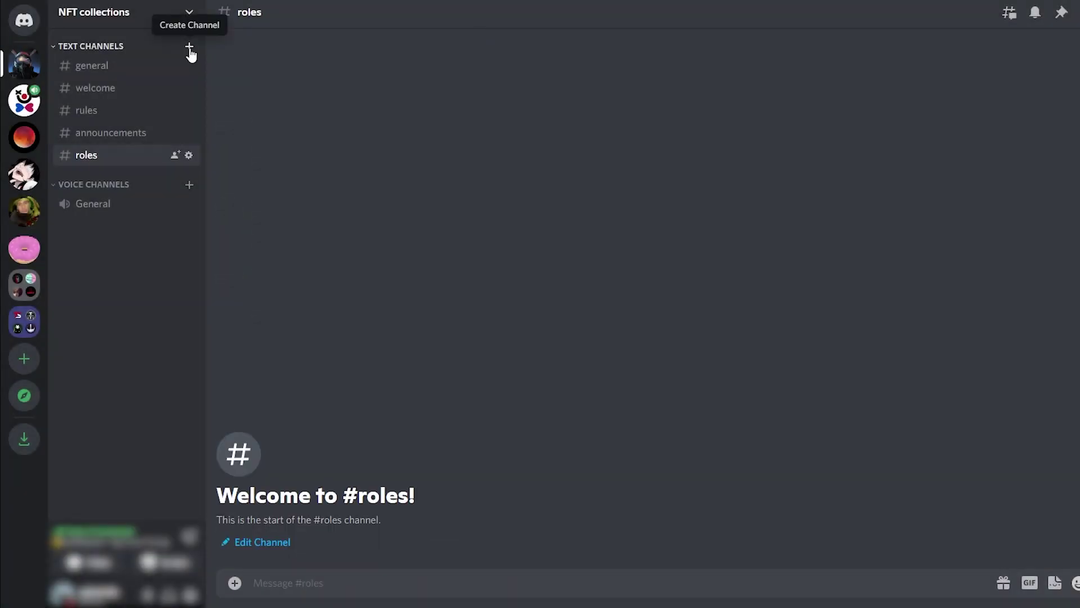
left_click(190, 46)
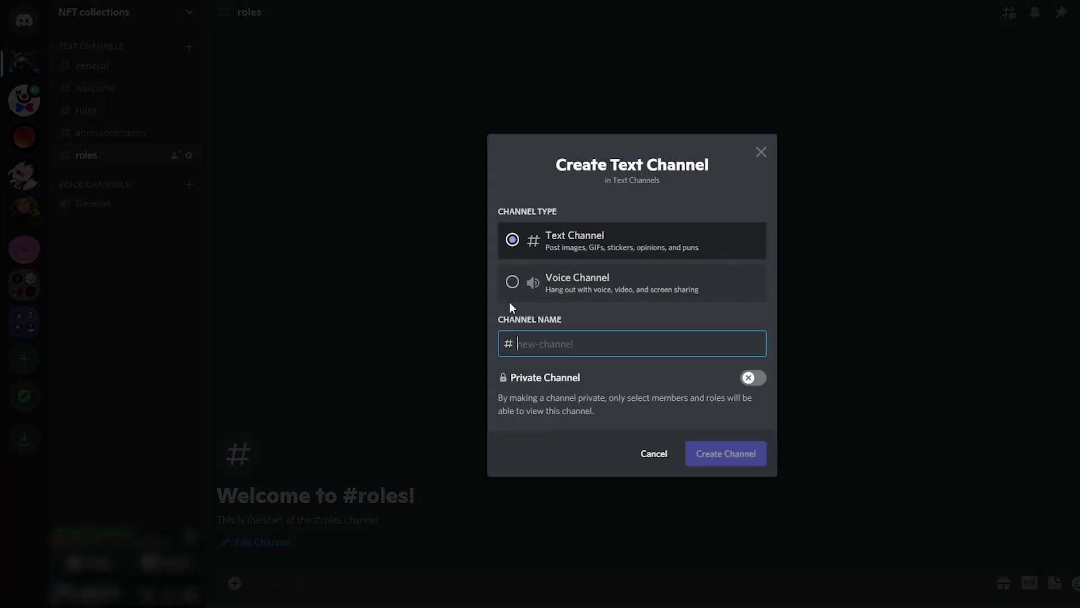
left_click(887, 446)
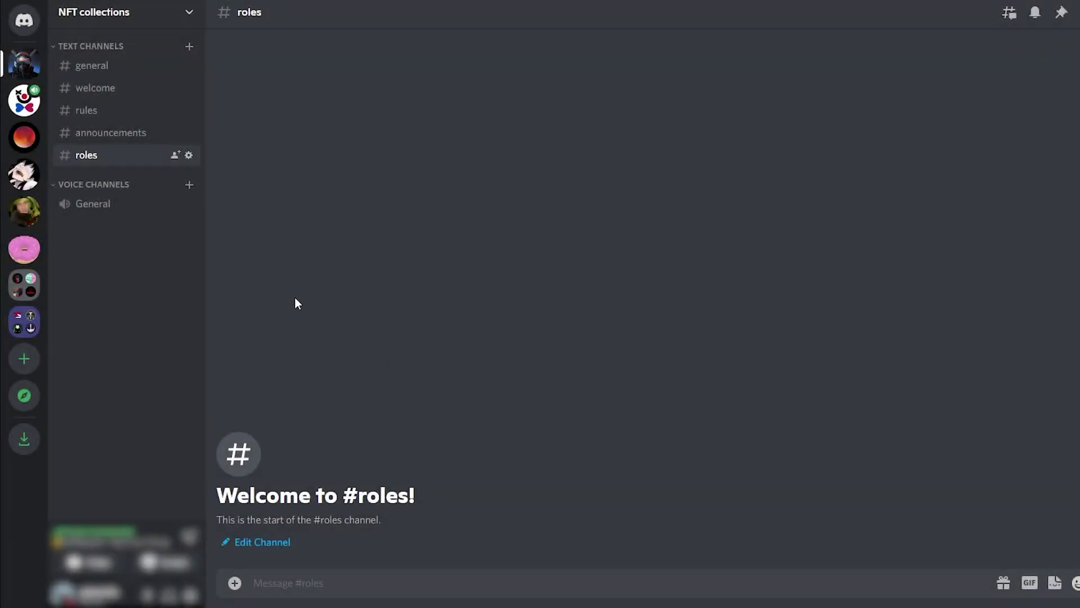
View the general, welcome, rules, announcements and roles text channels one after another.
left_click(140, 71)
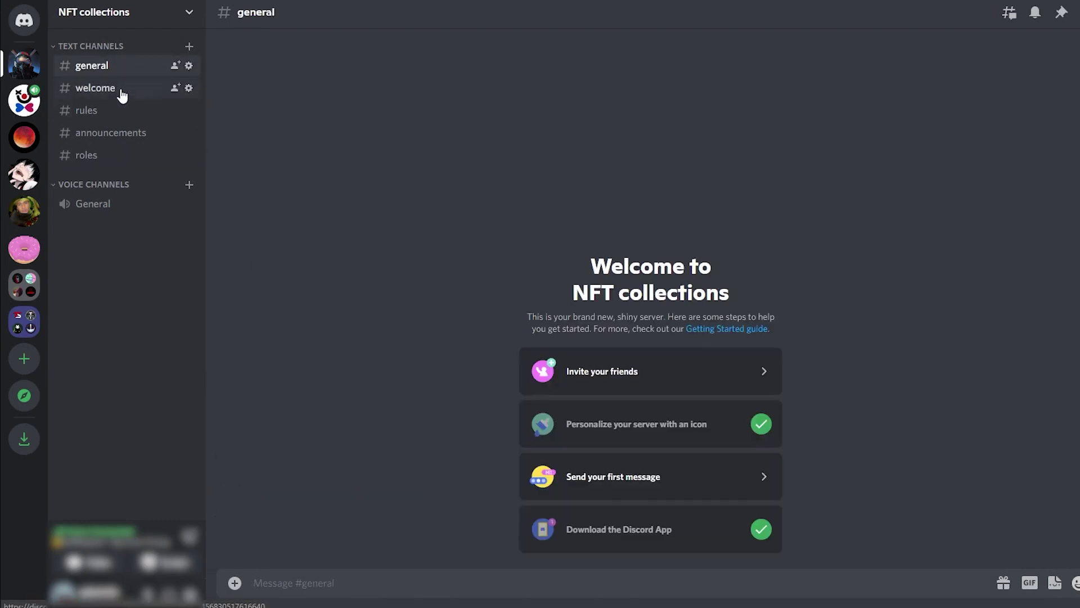
left_click(90, 92)
left_click(119, 113)
left_click(124, 139)
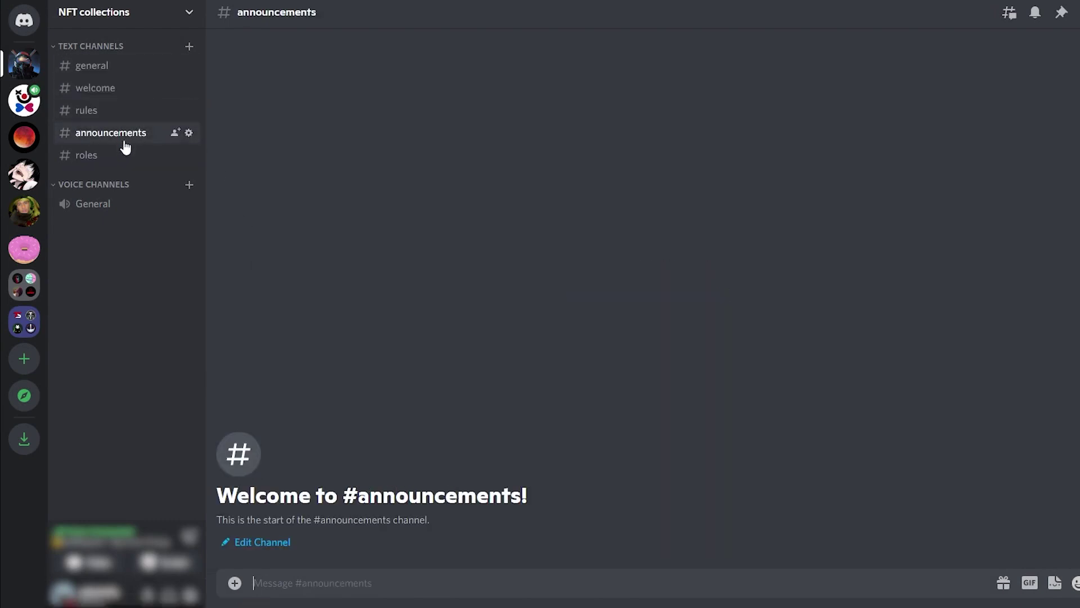
left_click(126, 157)
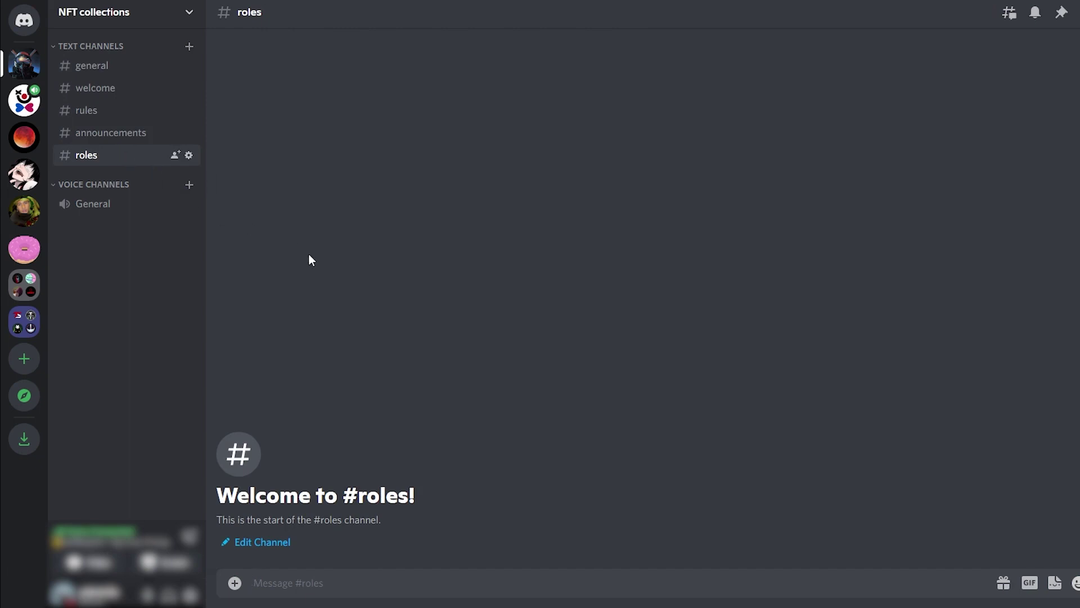
left_click(188, 88)
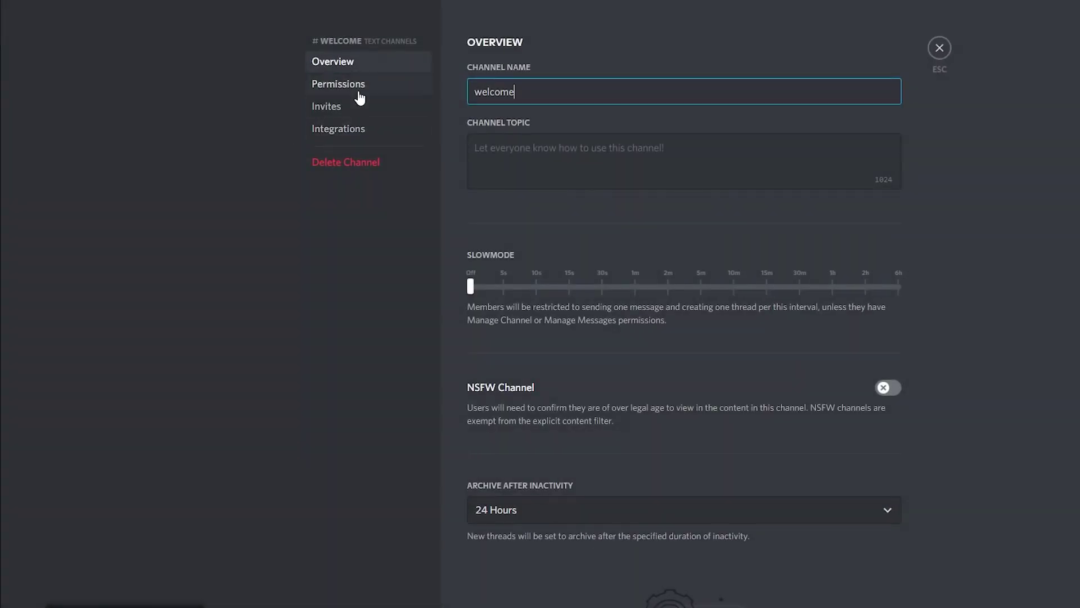
left_click(423, 87)
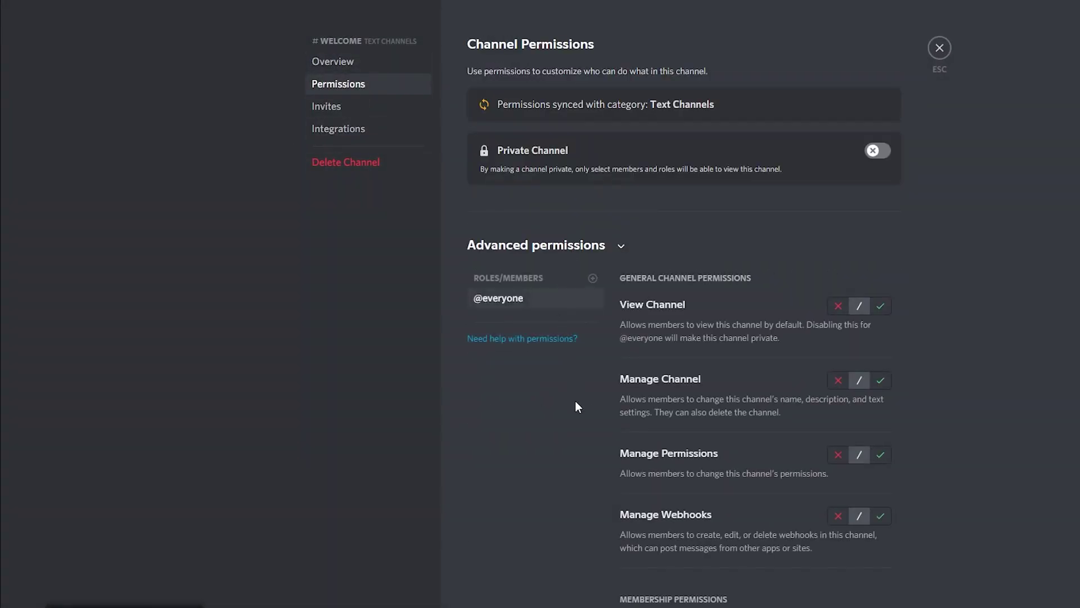
scroll(576, 402, "down", 8)
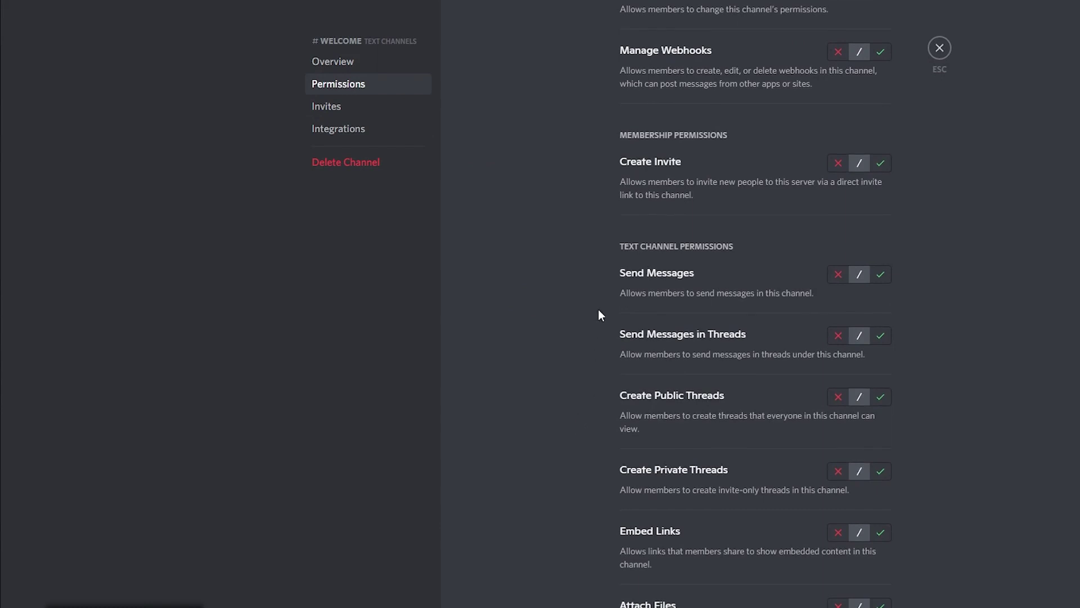
left_click(837, 274)
left_click(865, 571)
left_click(940, 48)
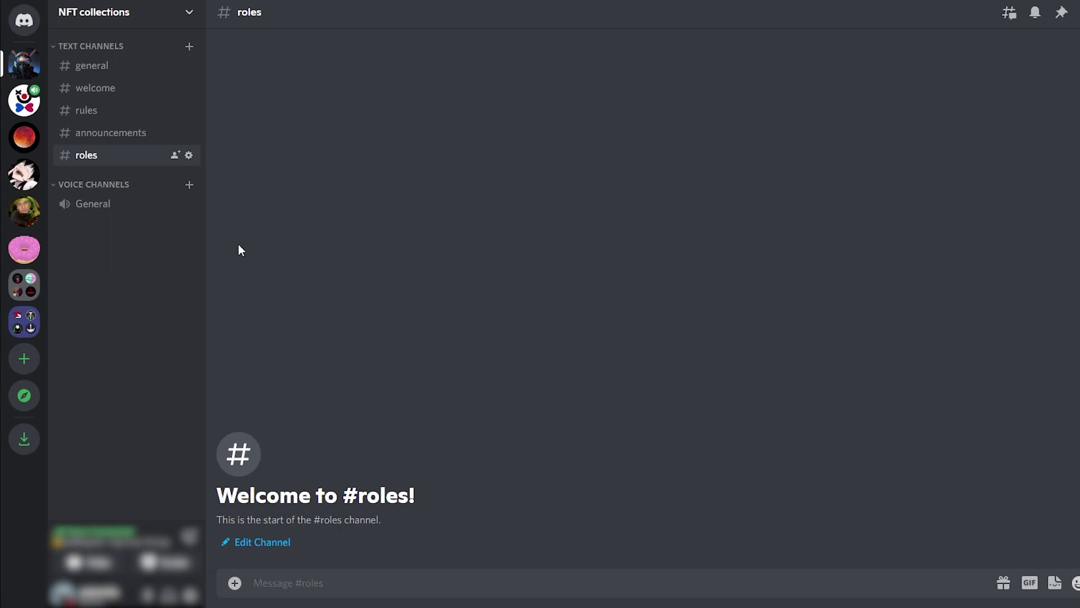
Create a server role named admin in the NFT collections server and give it the yellow role color.
left_click(175, 15)
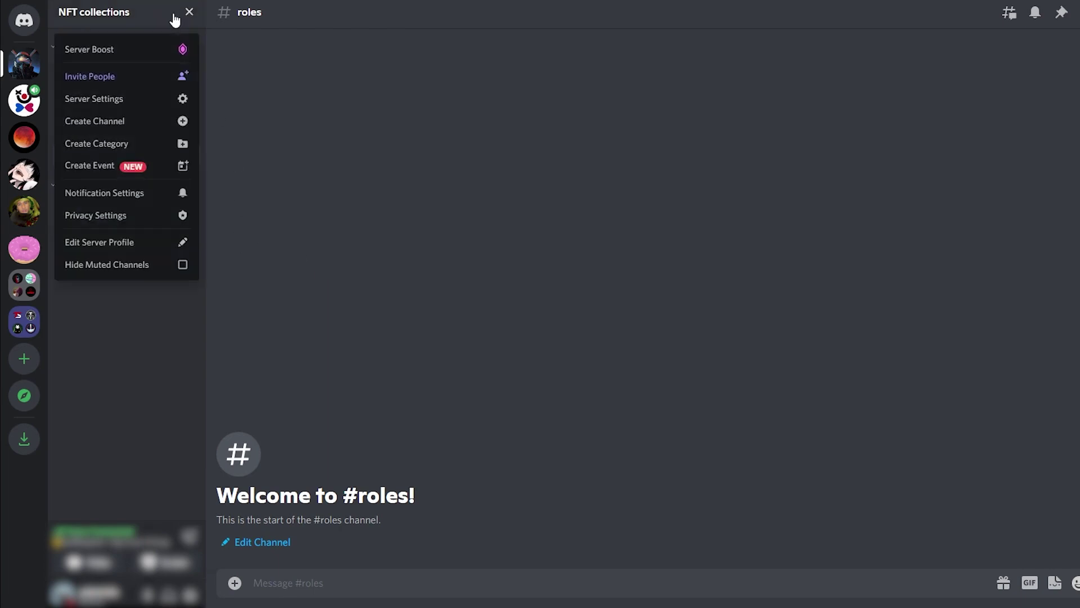
left_click(132, 105)
left_click(338, 88)
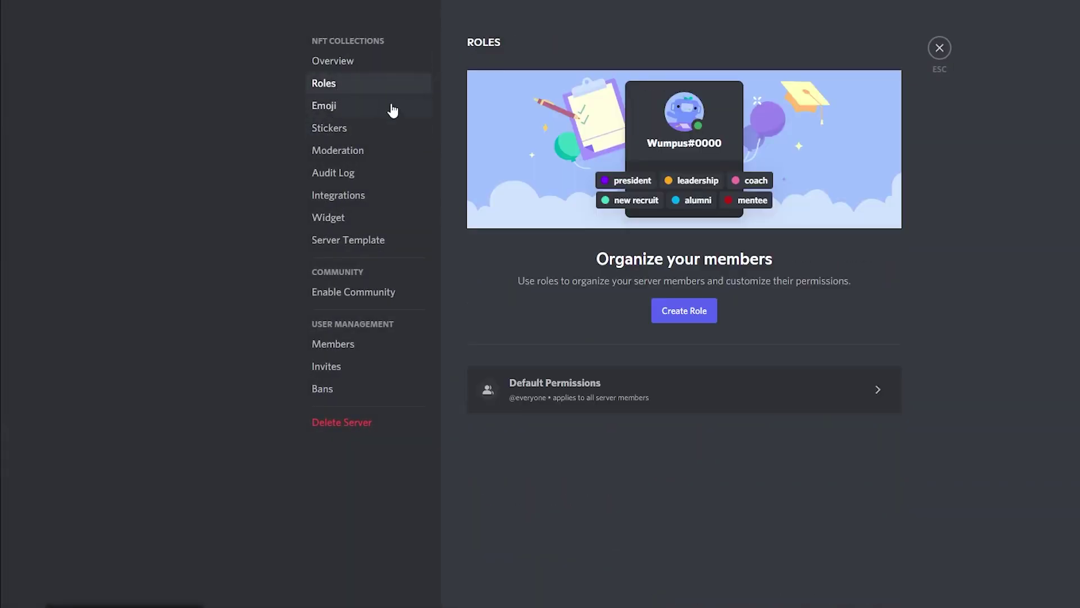
left_click(696, 313)
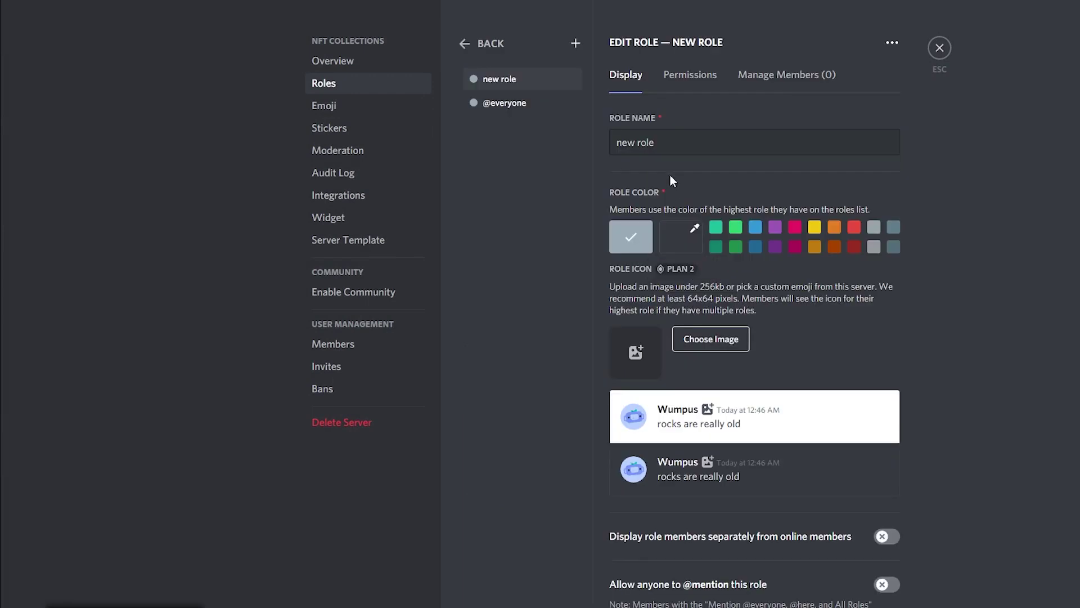
type("admin")
left_click(814, 227)
scroll(872, 371, "down", 3)
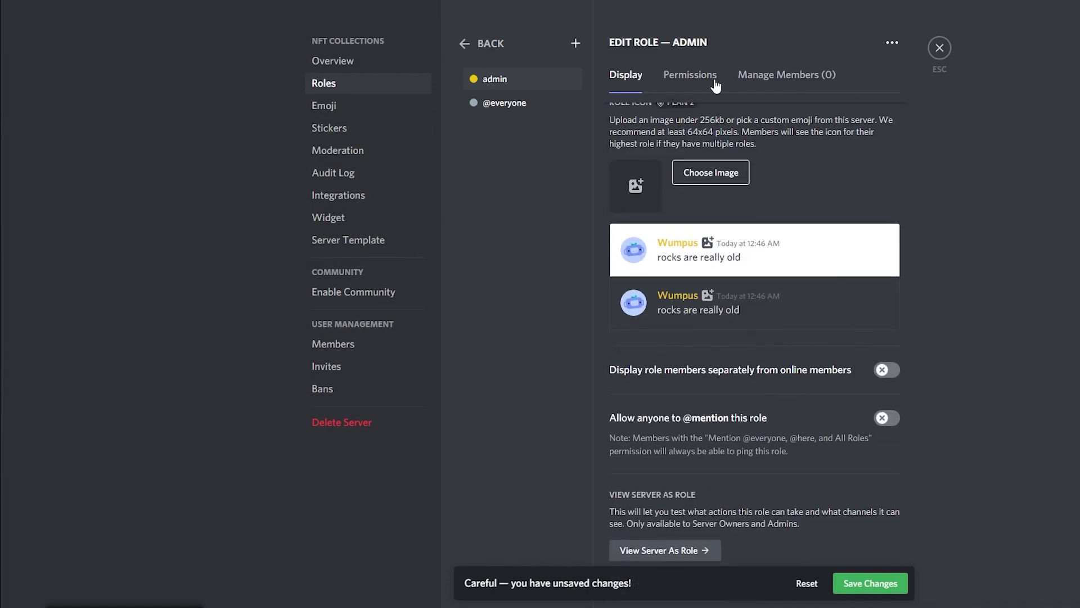
Review the admin role's permissions, save the role changes and leave the server settings.
left_click(690, 75)
scroll(826, 346, "down", 1)
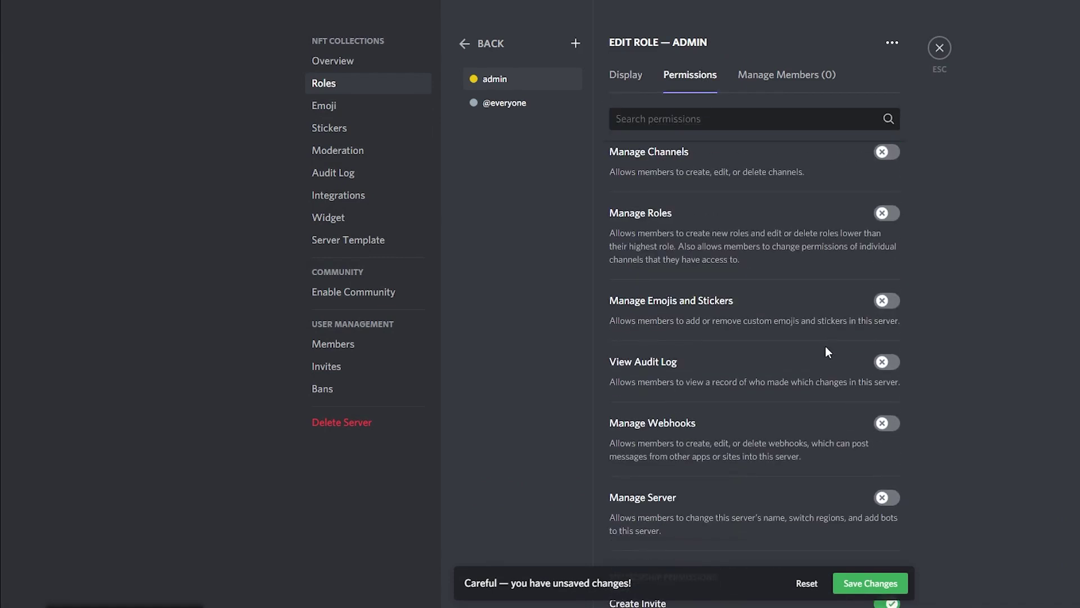
scroll(835, 521, "down", 2)
scroll(836, 524, "down", 2)
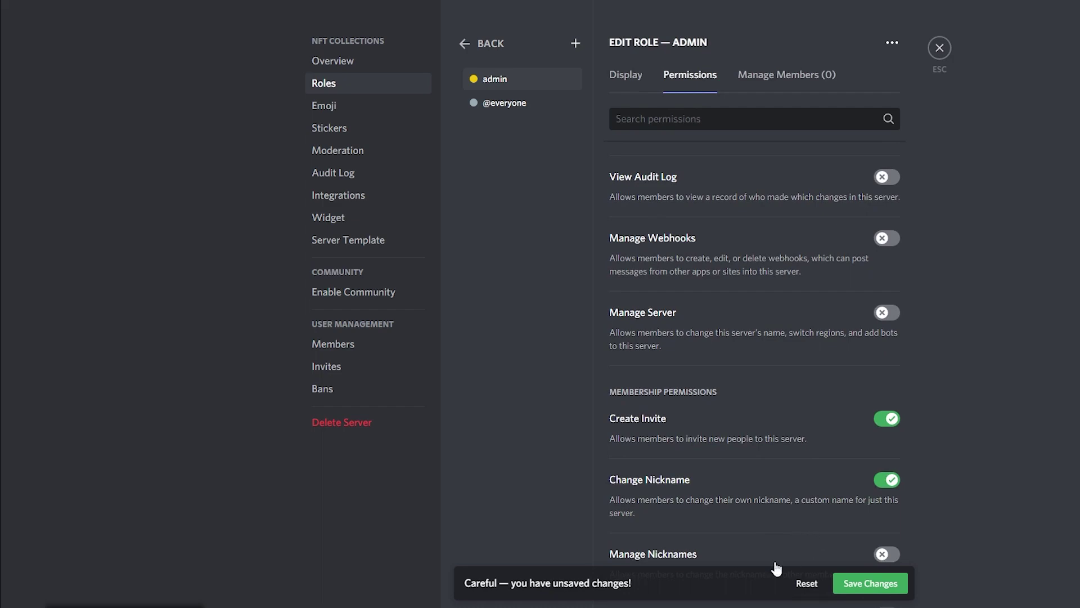
left_click(870, 586)
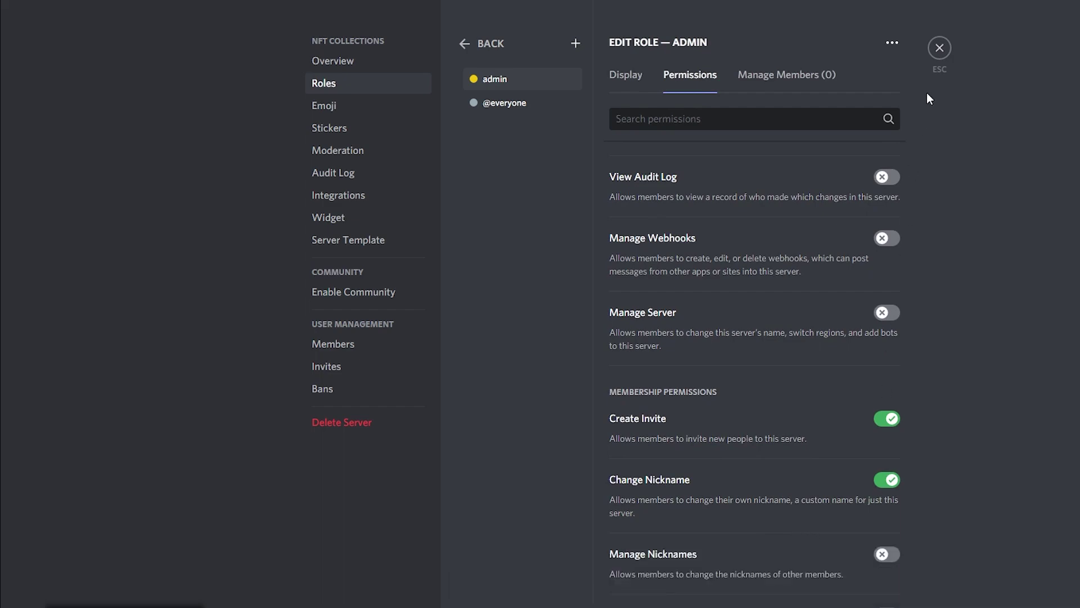
left_click(939, 49)
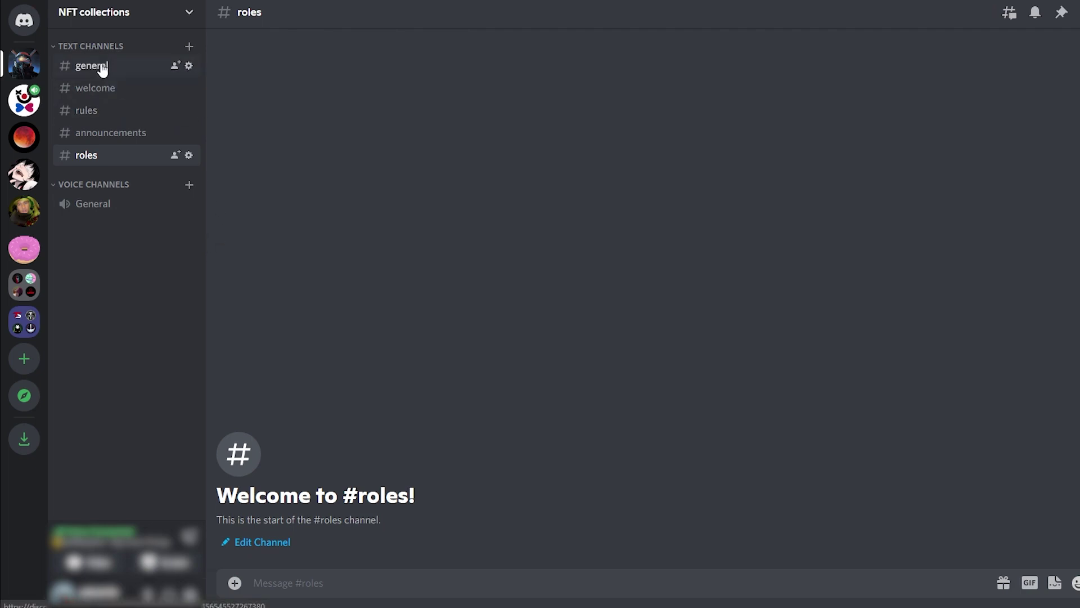
Try to move the general channel lower in the channel list, discarding the stray general.url attachment from the roles message.
left_click_drag(103, 67, 103, 167)
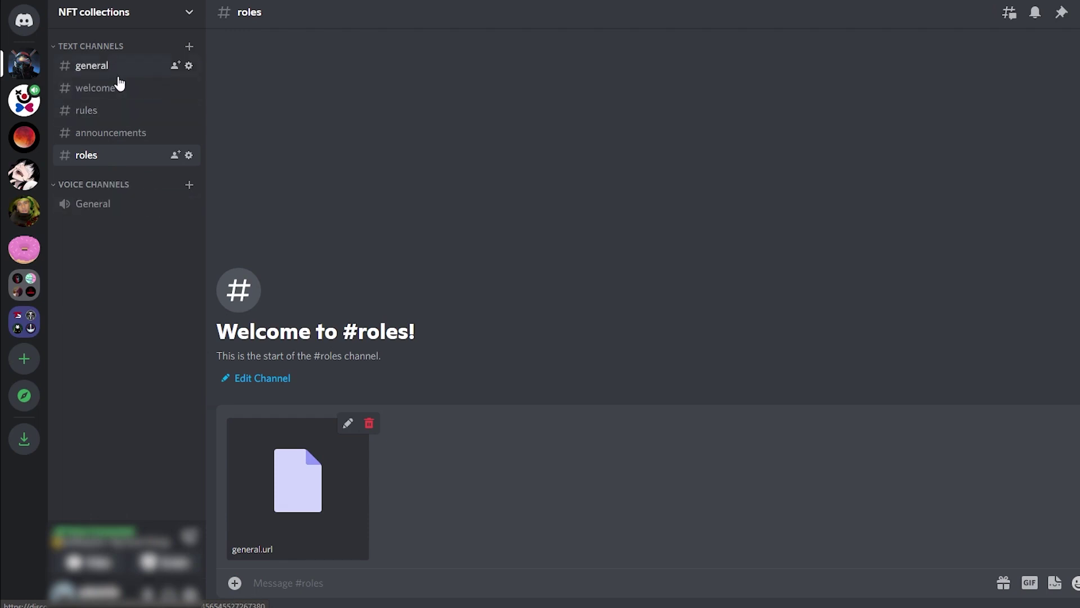
left_click(369, 423)
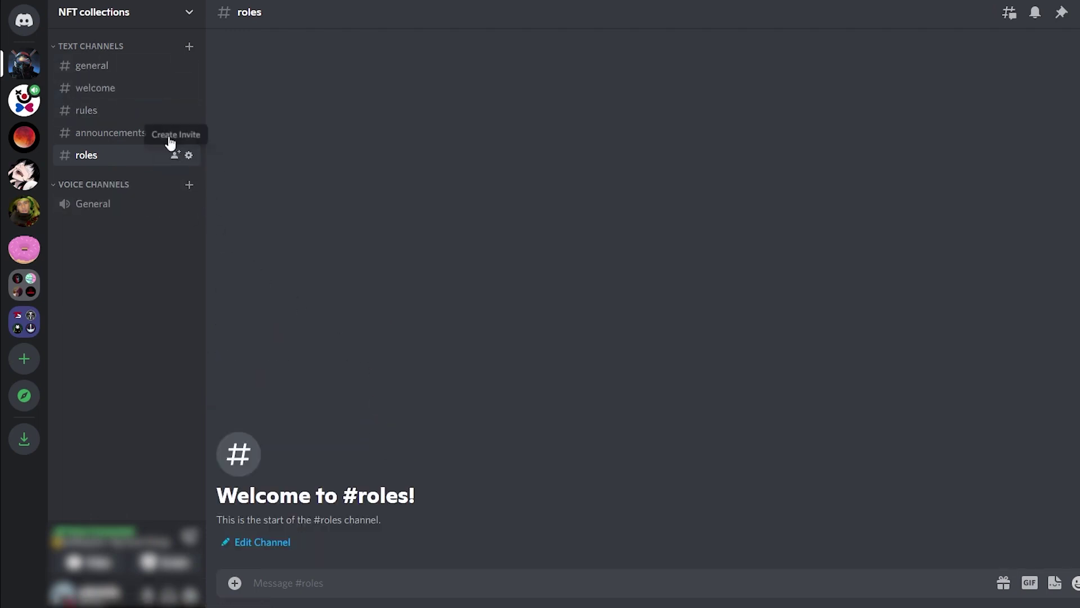
left_click_drag(113, 75, 109, 282)
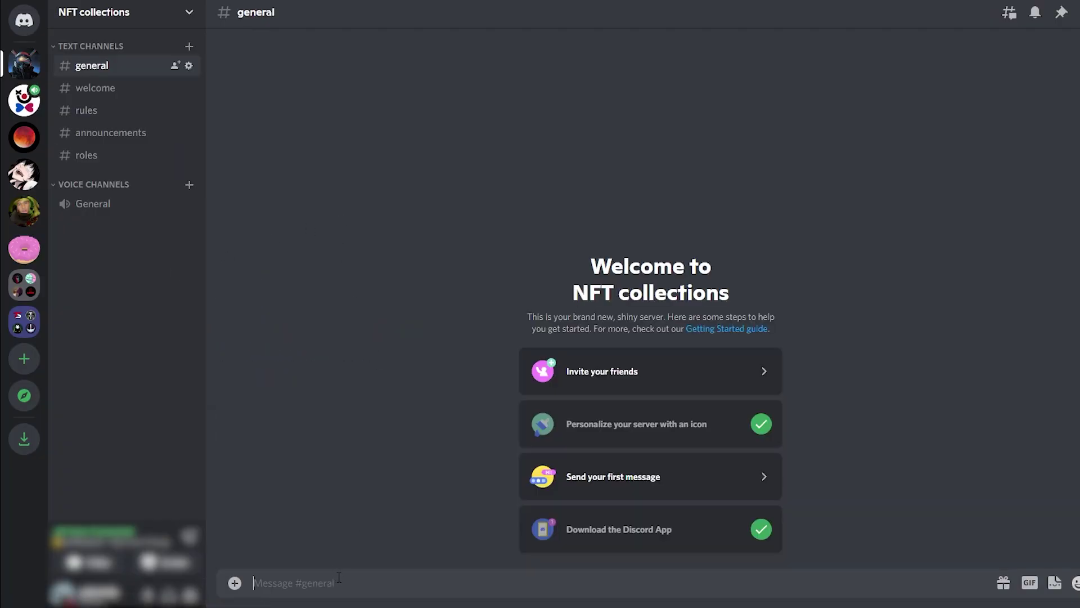
Post the message "hello!" in the general text channel.
type("hello!")
key("Return")
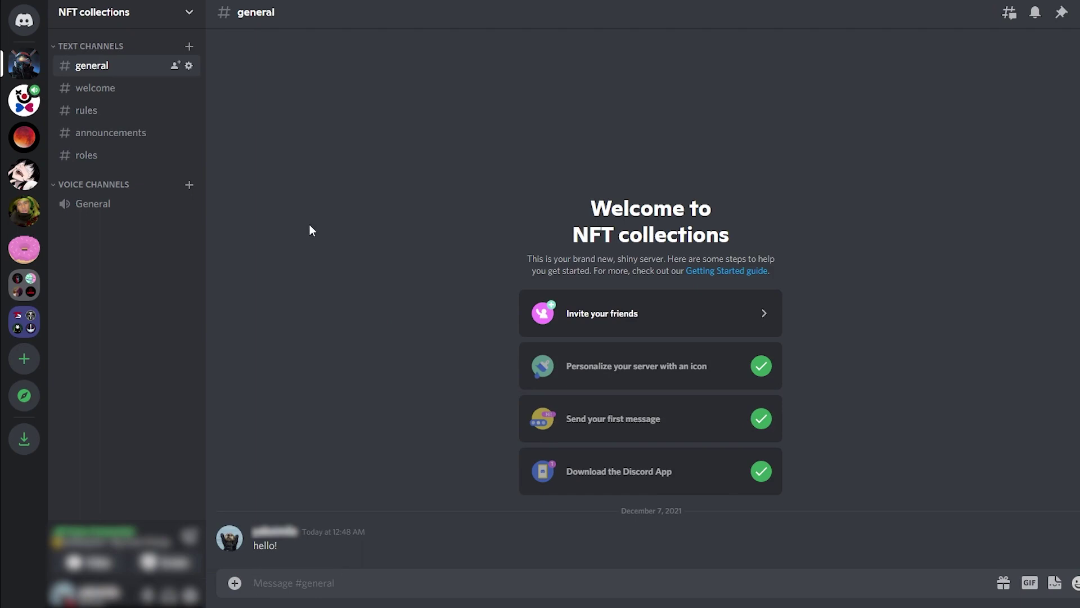
Create a public text channel named pixel-art-nft in the Text Channels category.
left_click(190, 46)
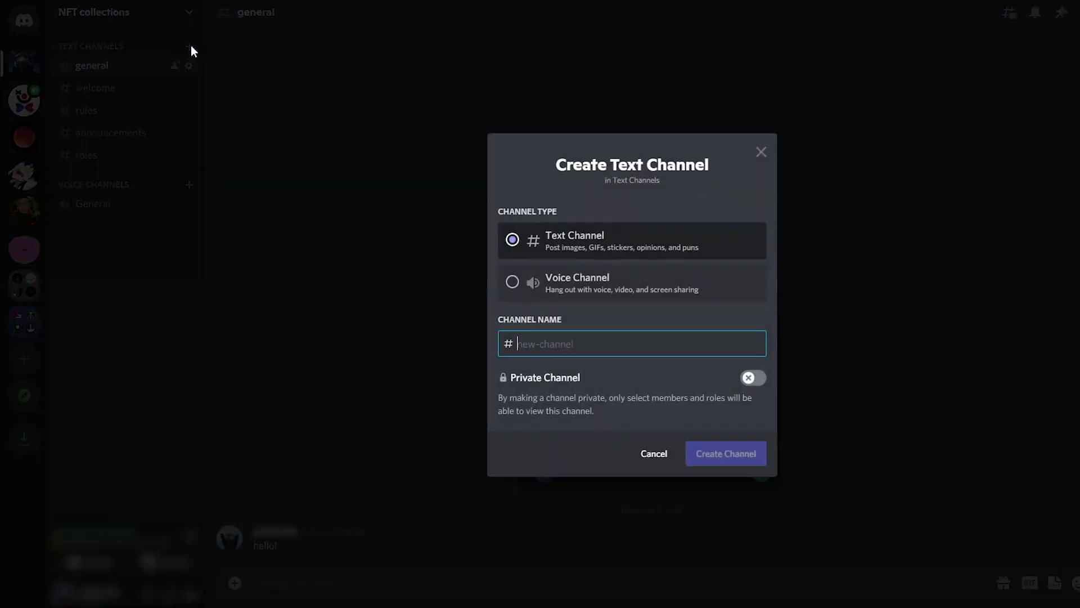
type("p")
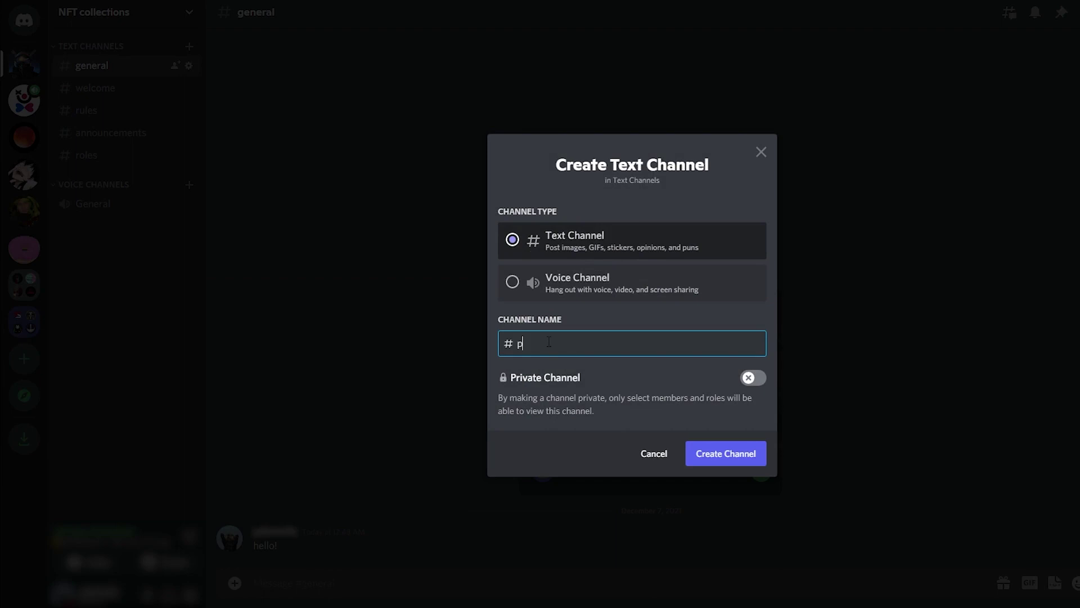
type("ixel-art-nft")
key("Return")
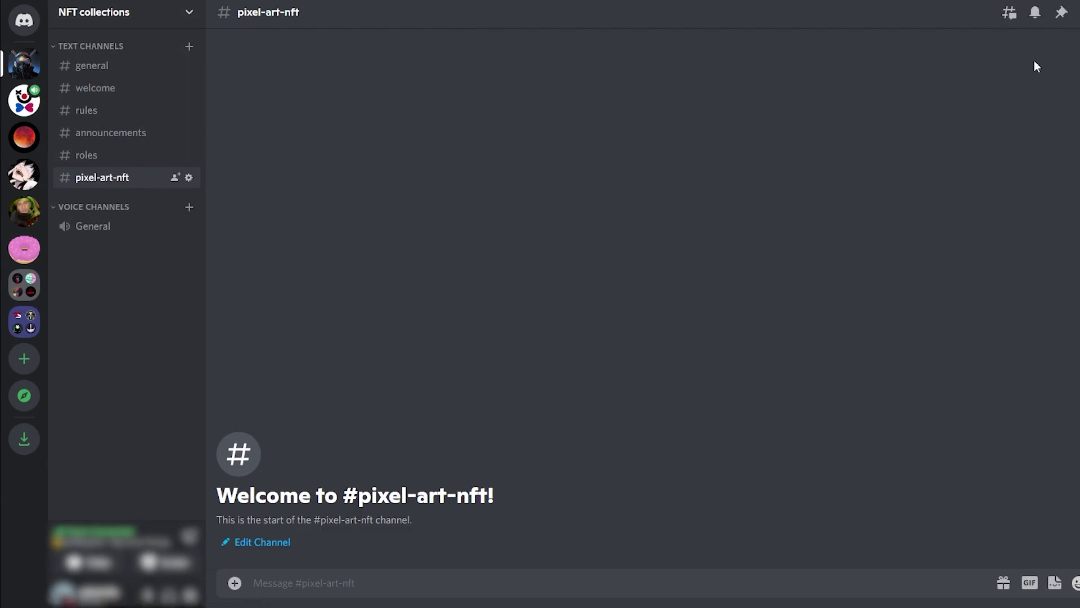
Create a thread named "meme pixel art nft" in pixel-art-nft with starter message "hi!" and archiving after 1 hour of inactivity.
left_click(1011, 17)
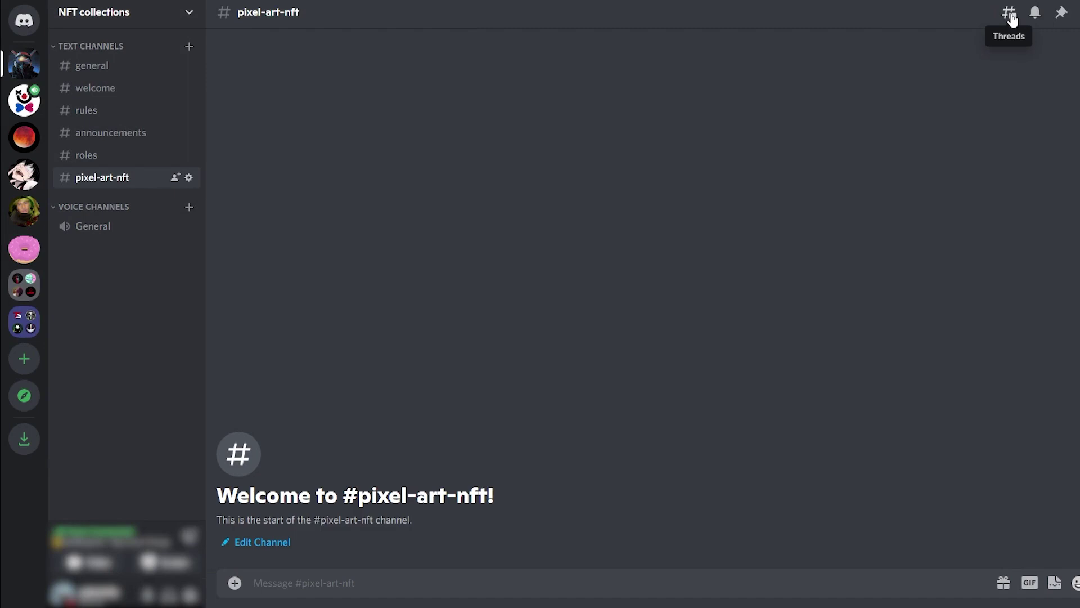
left_click(1010, 14)
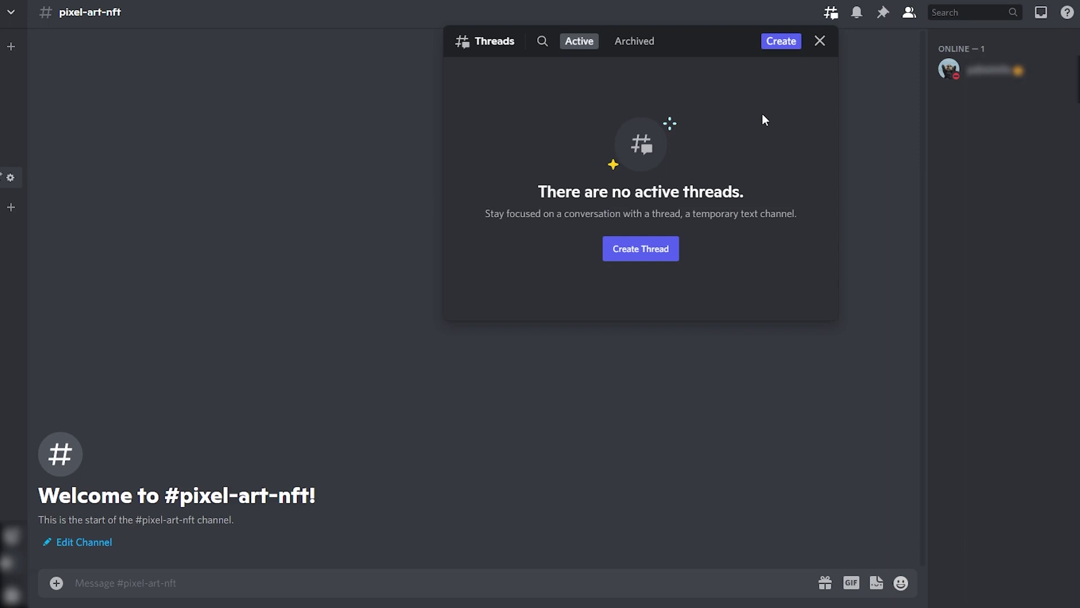
left_click(779, 43)
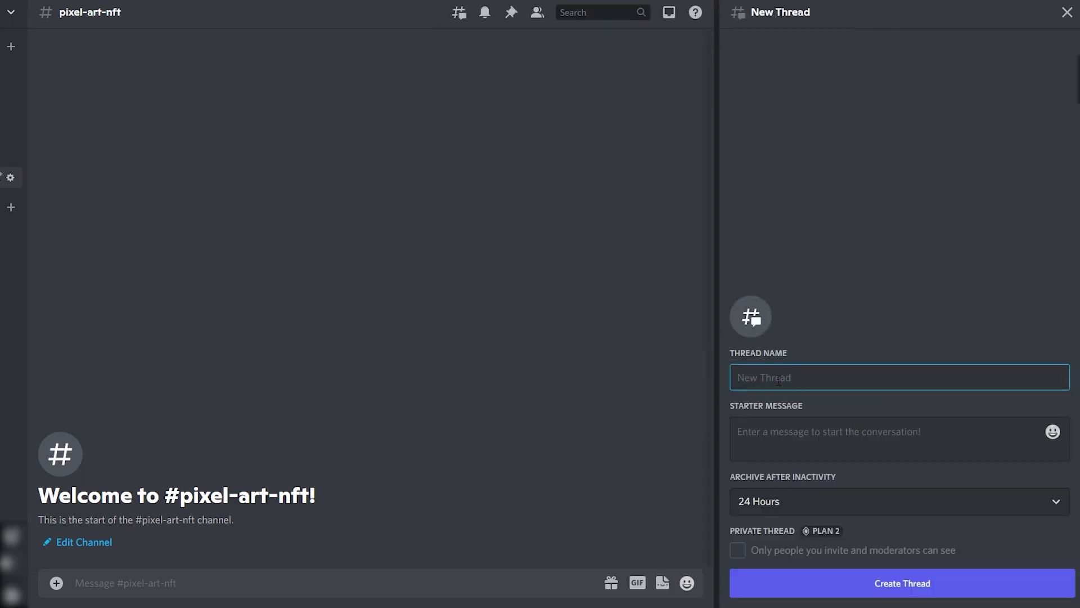
type("meme pixel art nft")
left_click(786, 430)
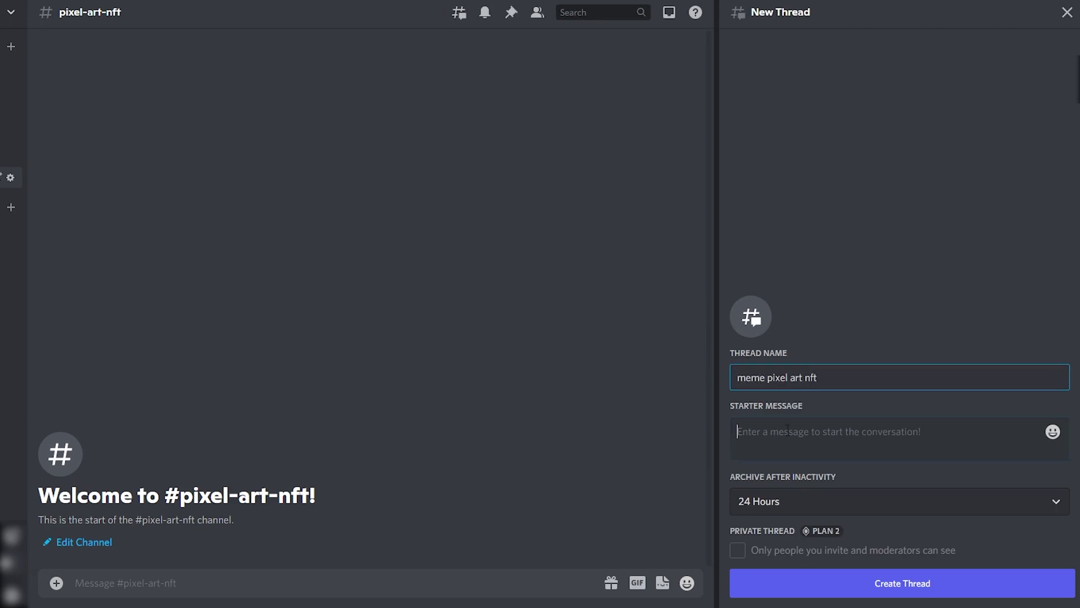
type("hi!")
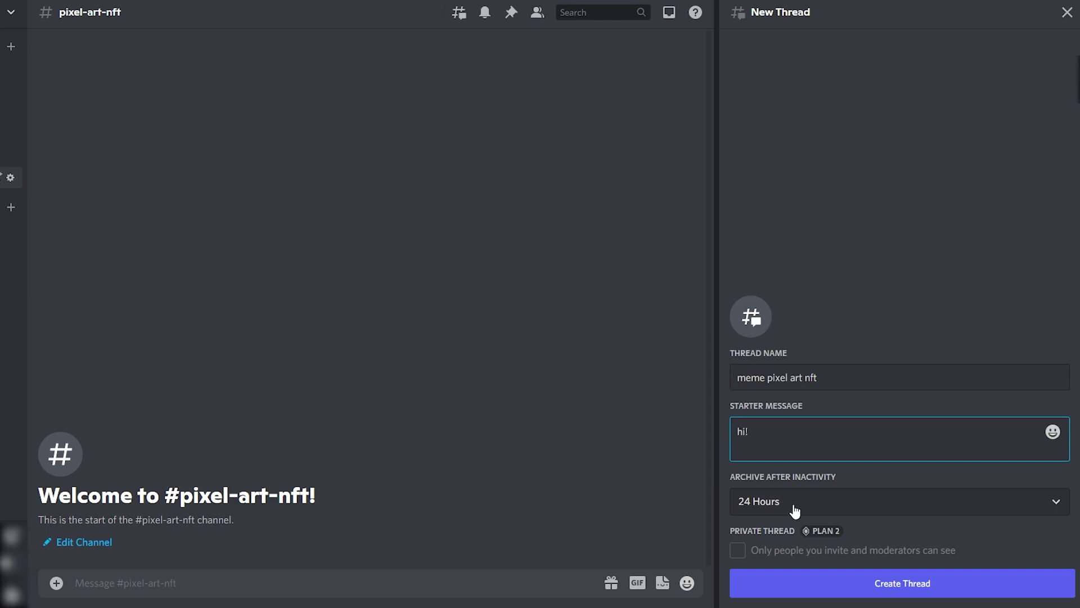
left_click(793, 504)
left_click(788, 406)
left_click(803, 585)
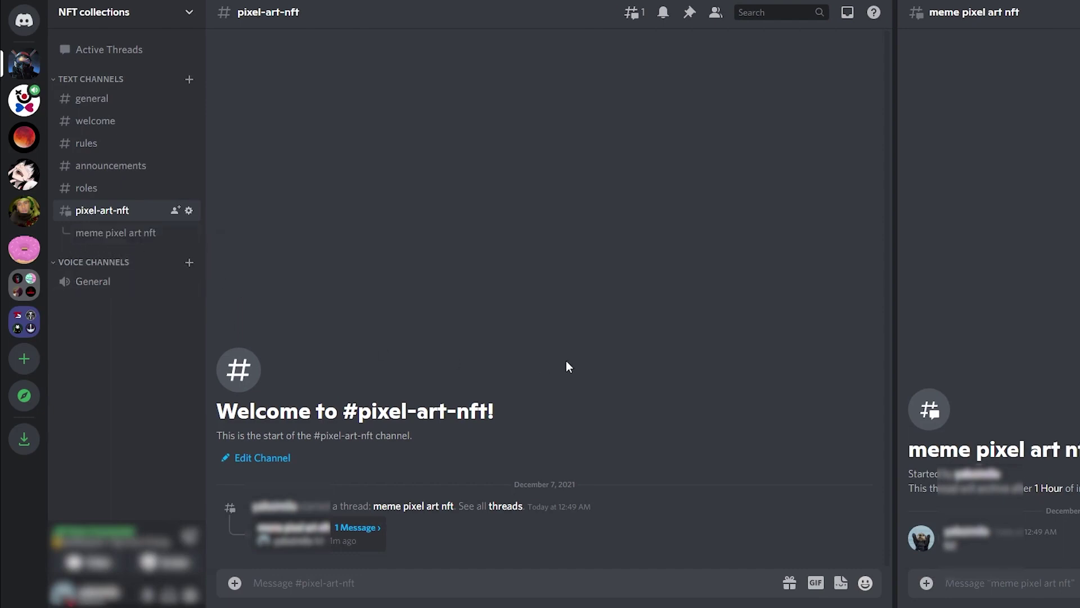
Create ten public voice channels named public 1 through public 10 in the Voice Channels category.
left_click(188, 263)
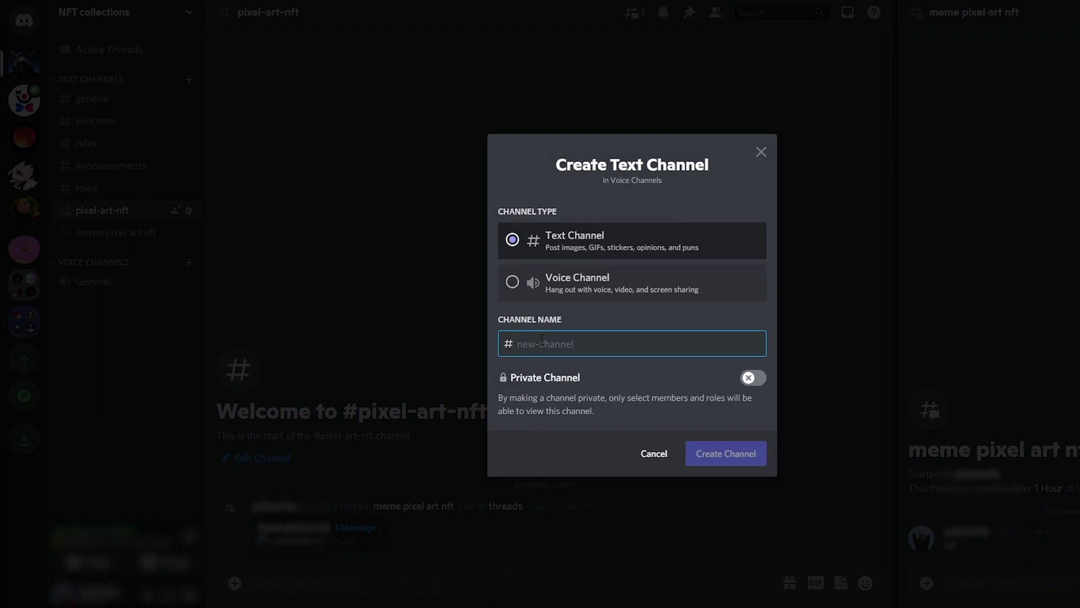
type("public-1")
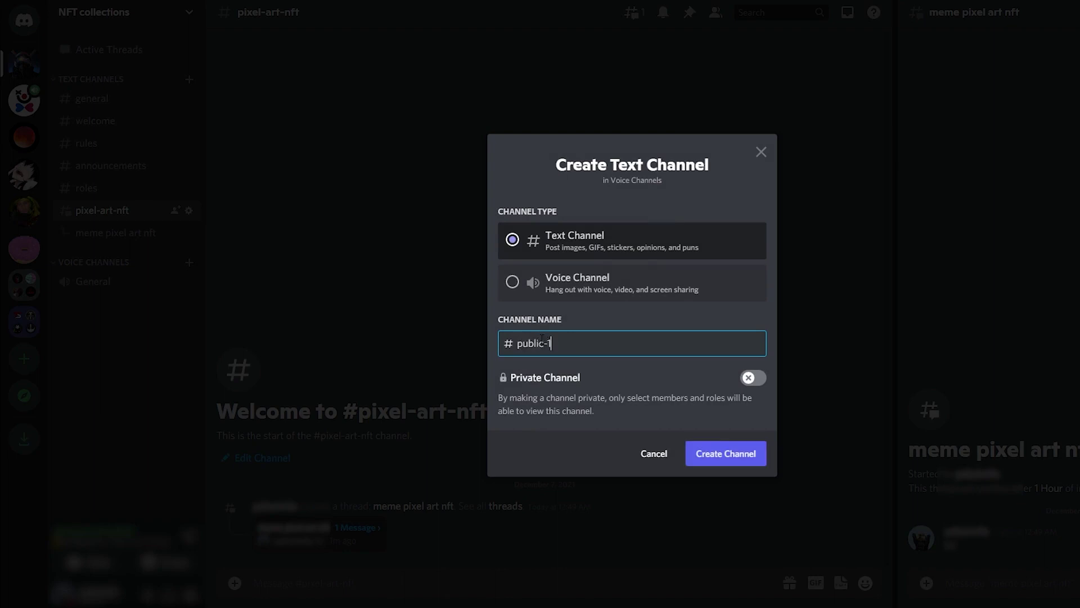
left_click(568, 284)
left_click(580, 344)
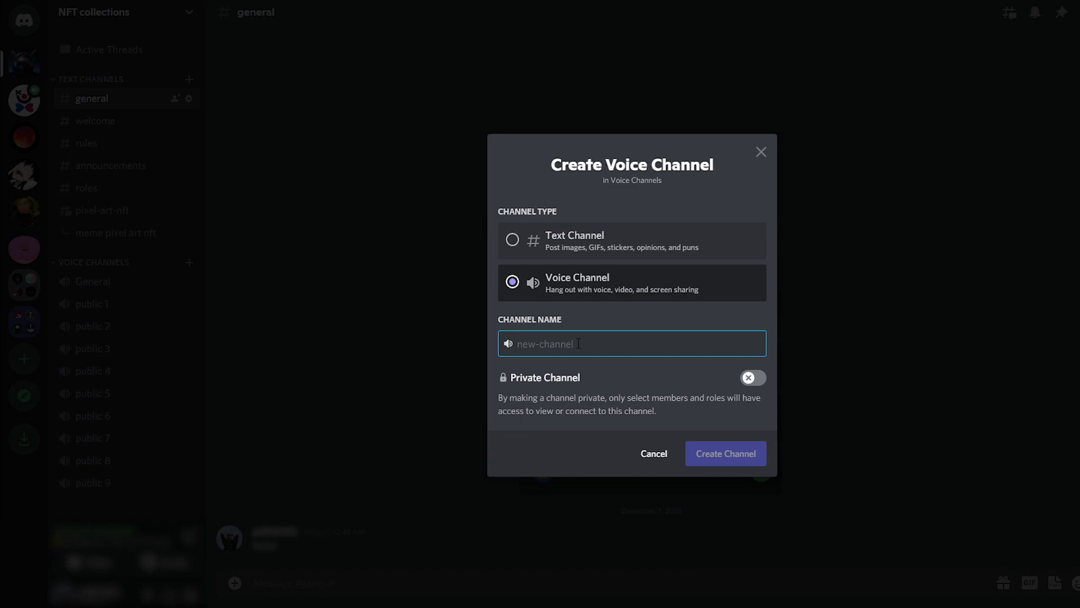
type("public 10")
key("Return")
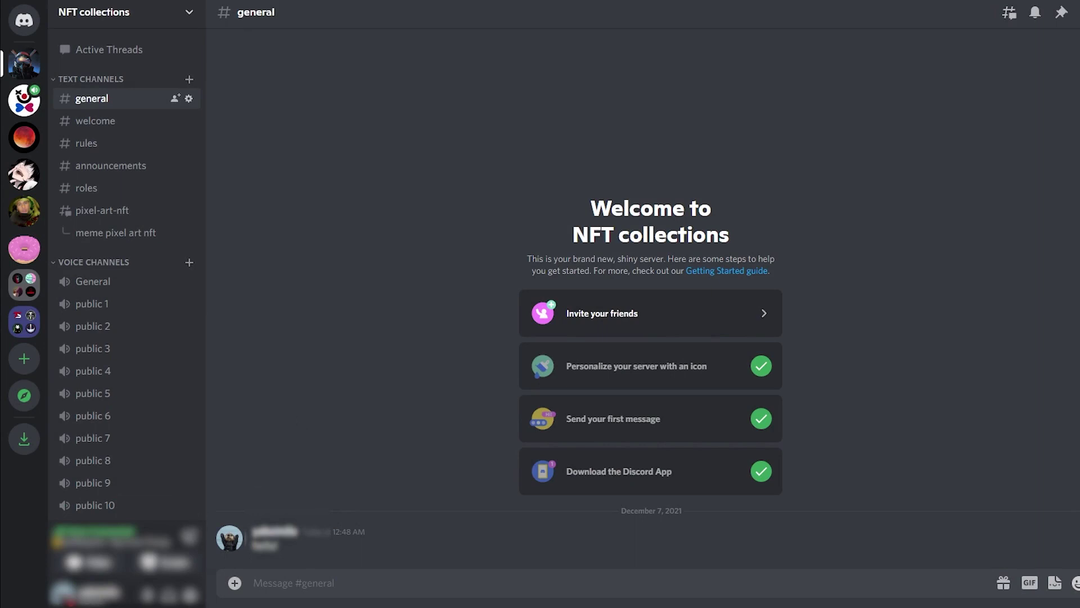
left_click(158, 23)
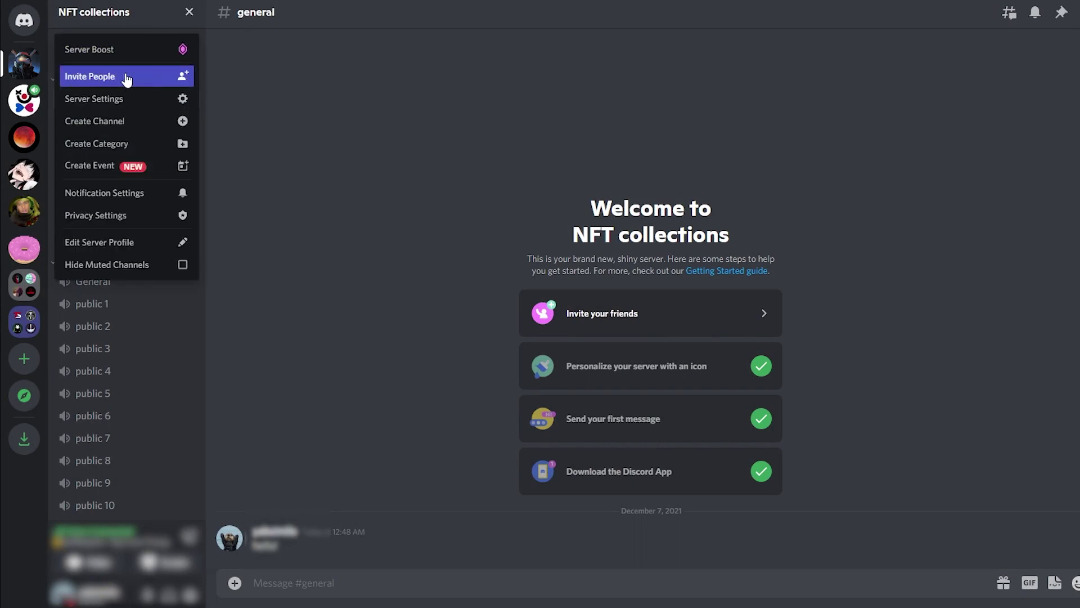
left_click(295, 72)
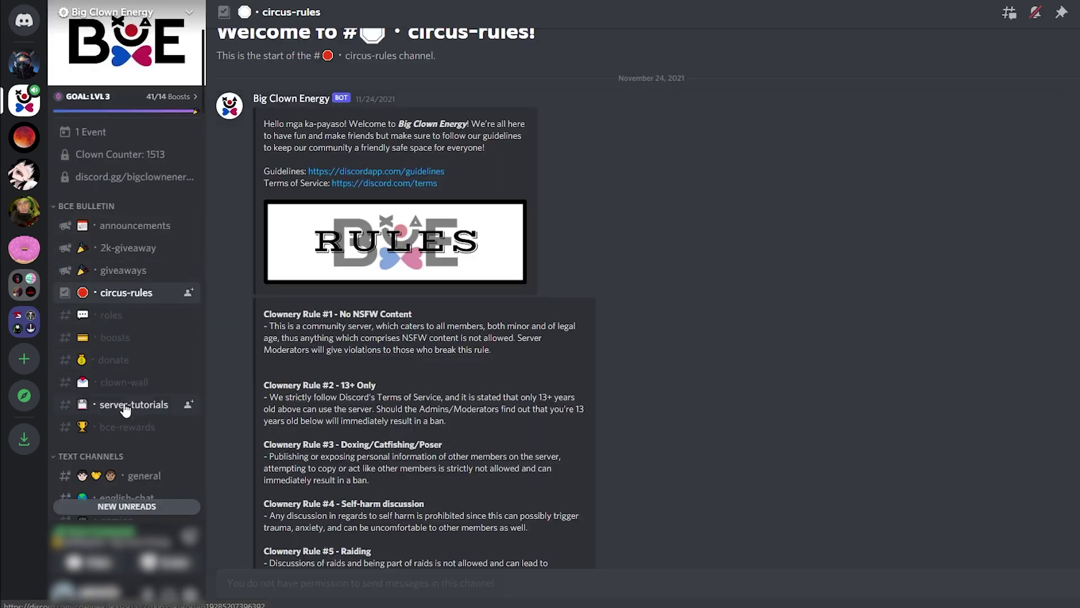
Examine the Big Clown Energy server's channel categories from start to end and view its giveaways, 2k-giveaway and announcements channels.
scroll(151, 268, "down", 3)
scroll(148, 342, "down", 15)
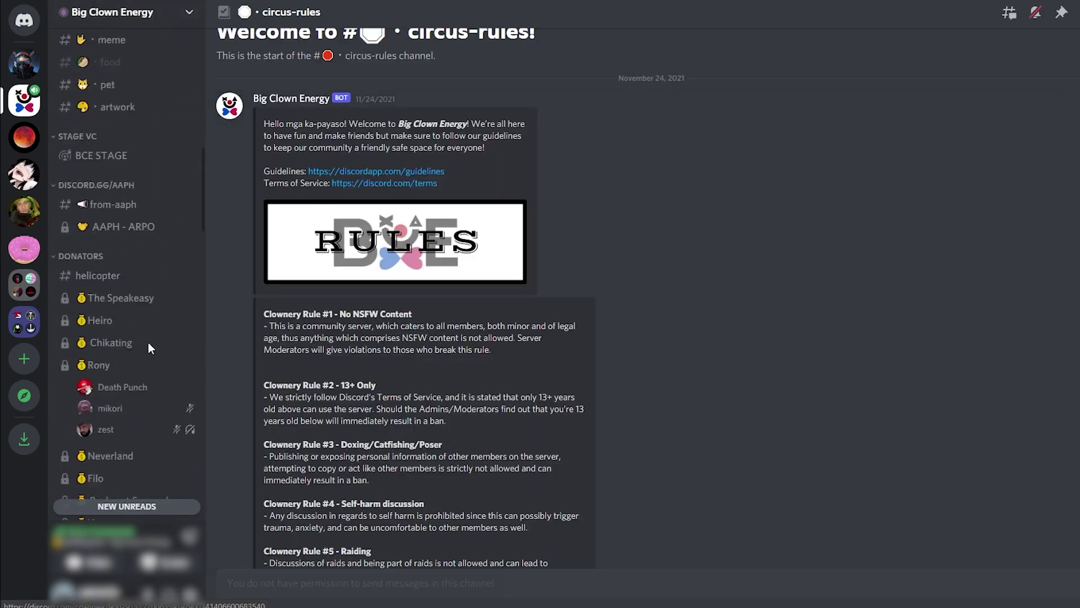
scroll(147, 363, "down", 20)
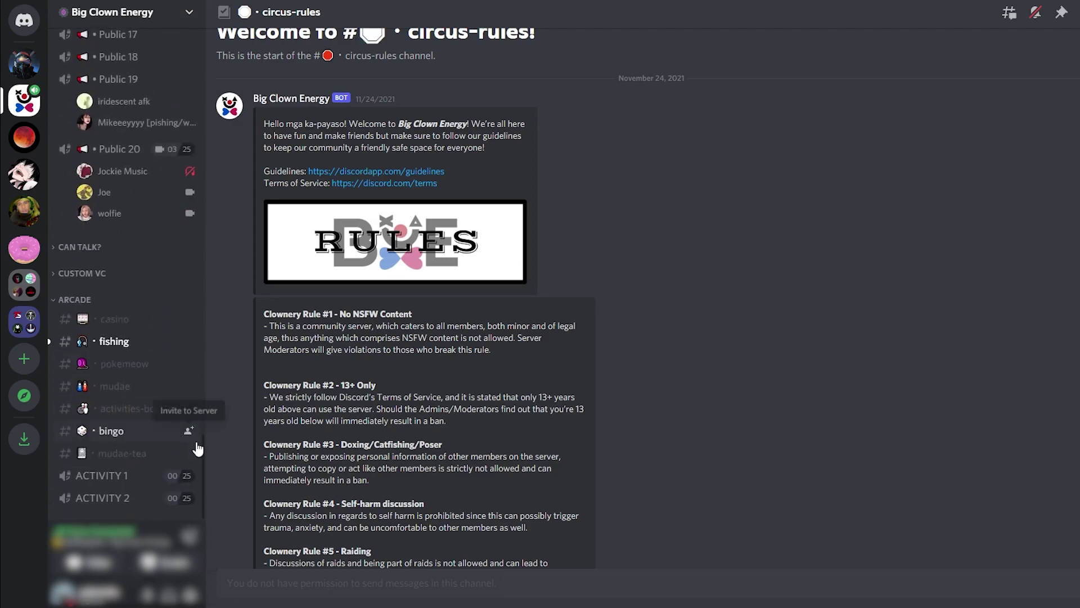
left_click_drag(202, 450, 196, 59)
left_click(139, 151)
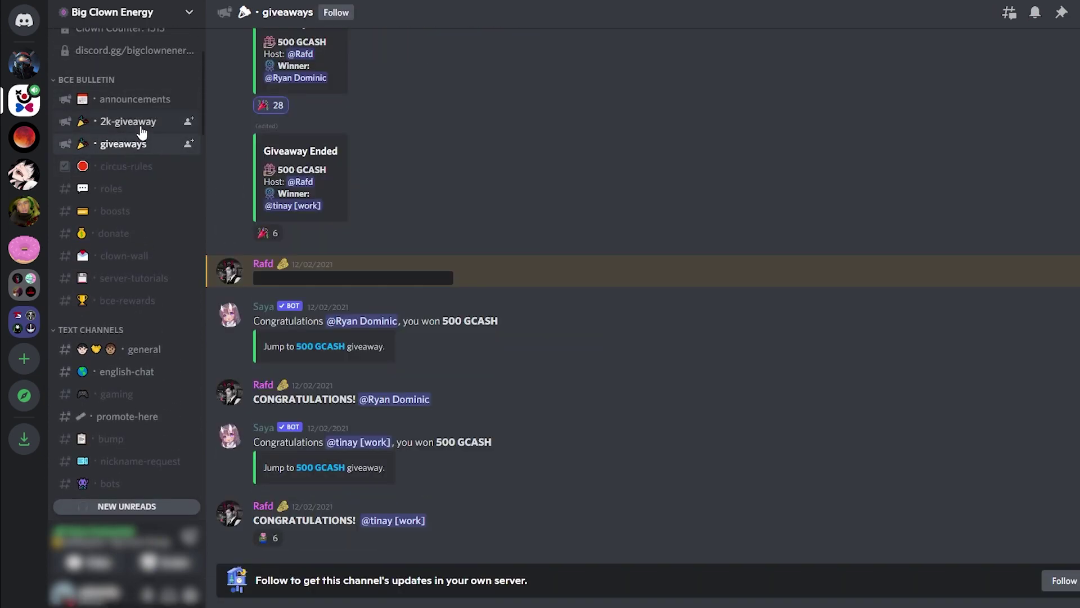
left_click(142, 125)
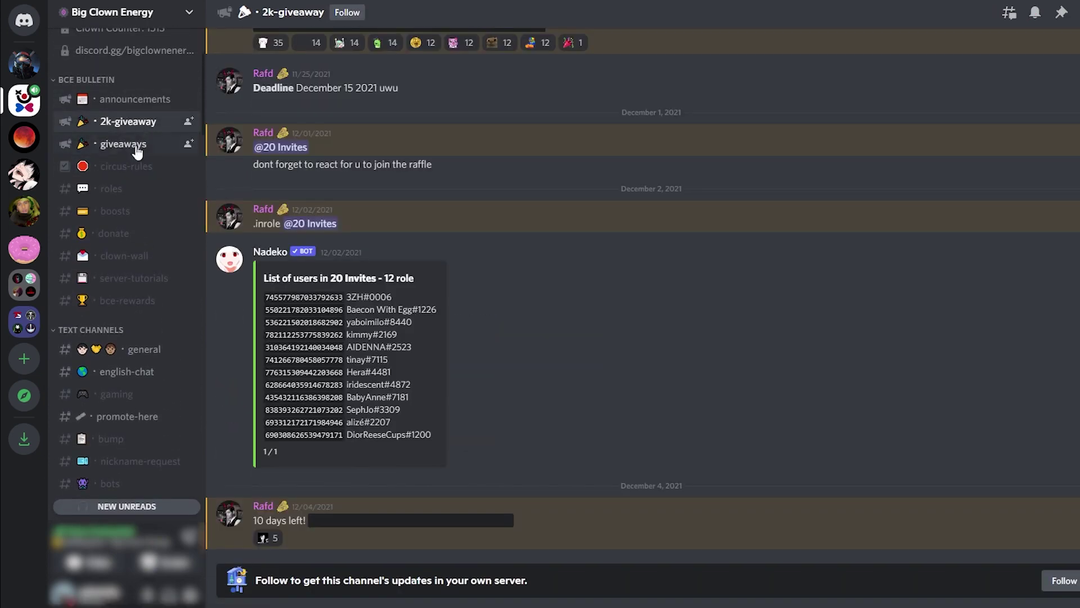
left_click(135, 100)
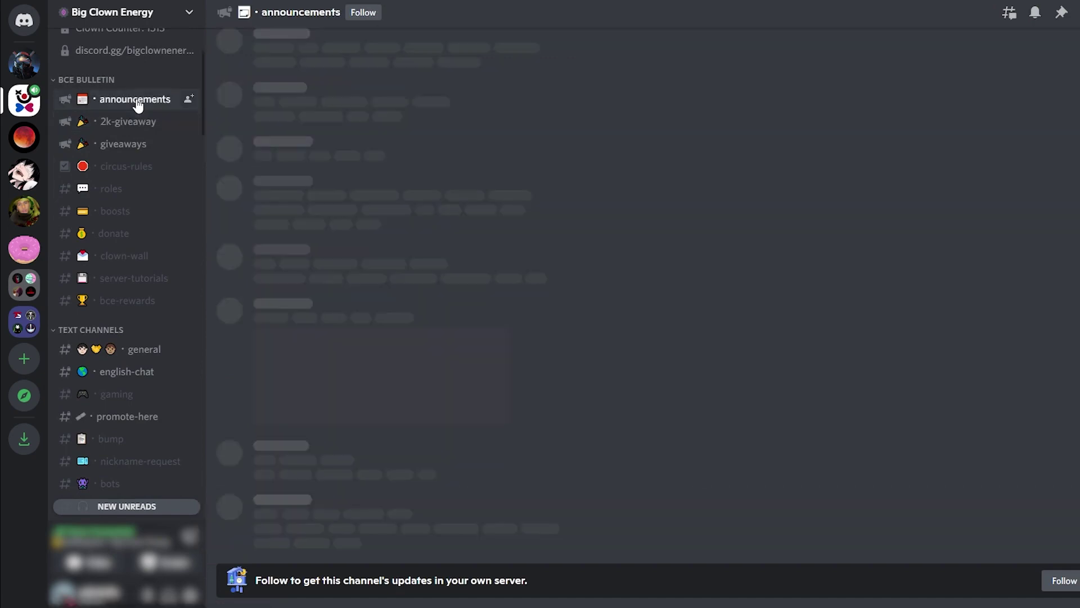
scroll(182, 169, "up", 3)
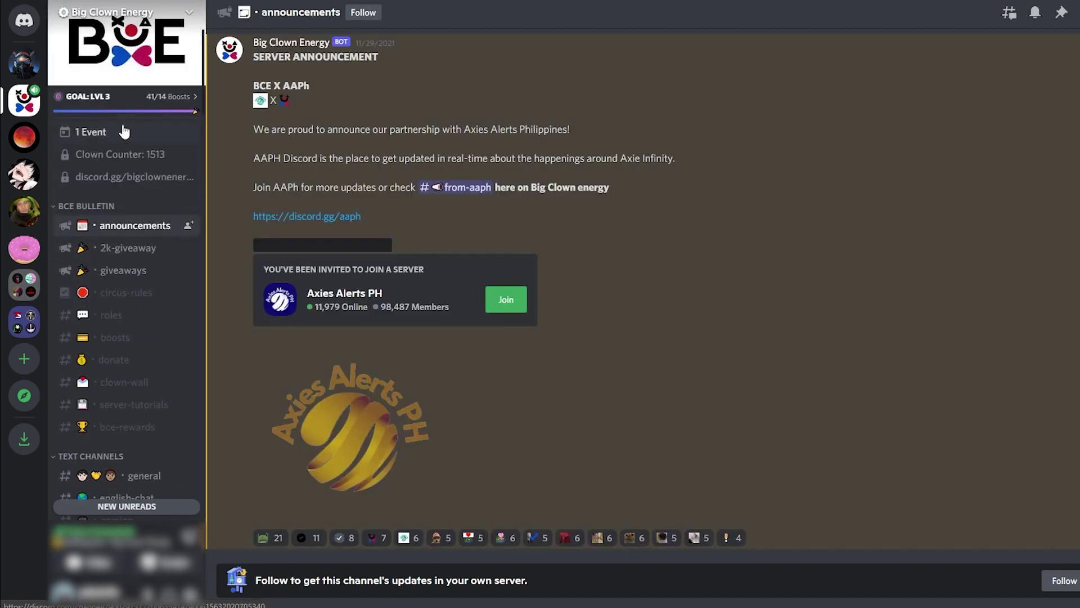
left_click_drag(205, 70, 212, 497)
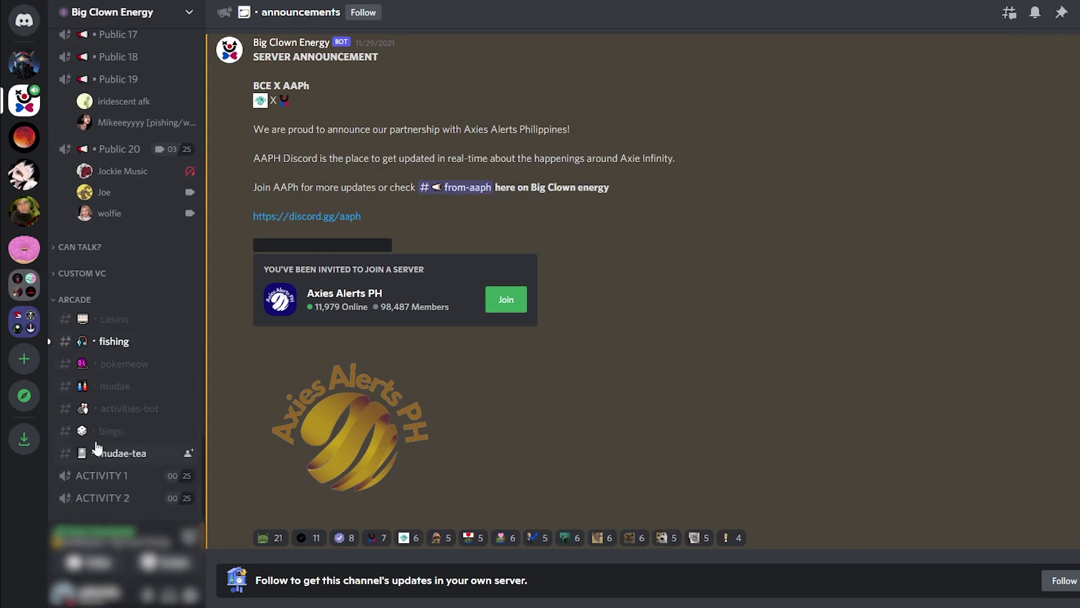
left_click_drag(203, 467, 206, 67)
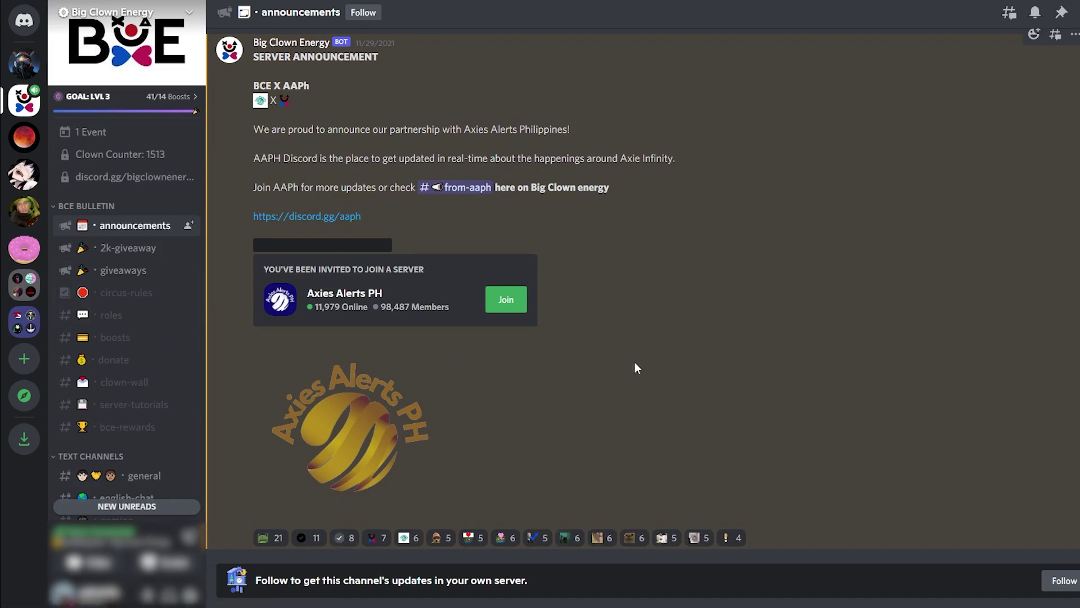
Examine the Big Clown Energy server's circus-rules channel and read through the reaction-role messages in its roles channel from start to end.
left_click(143, 290)
scroll(725, 281, "down", 7)
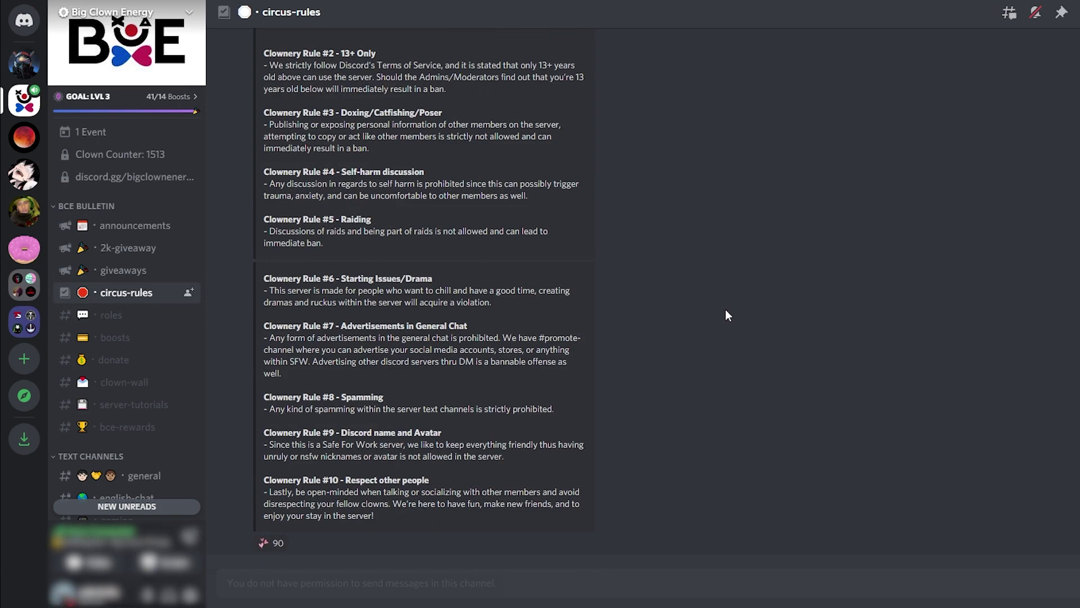
left_click(123, 322)
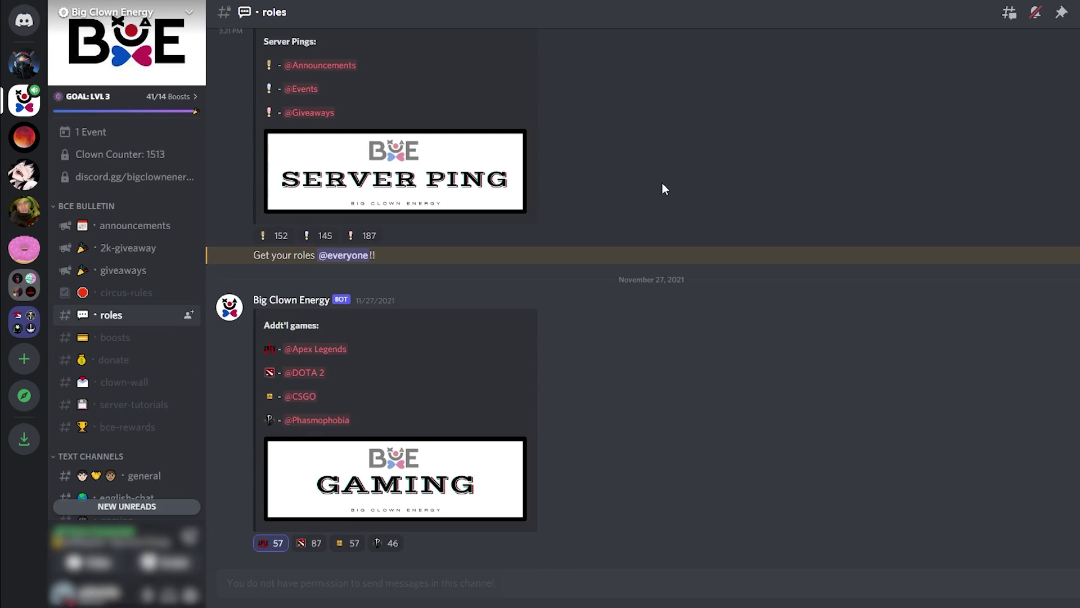
scroll(665, 383, "up", 20)
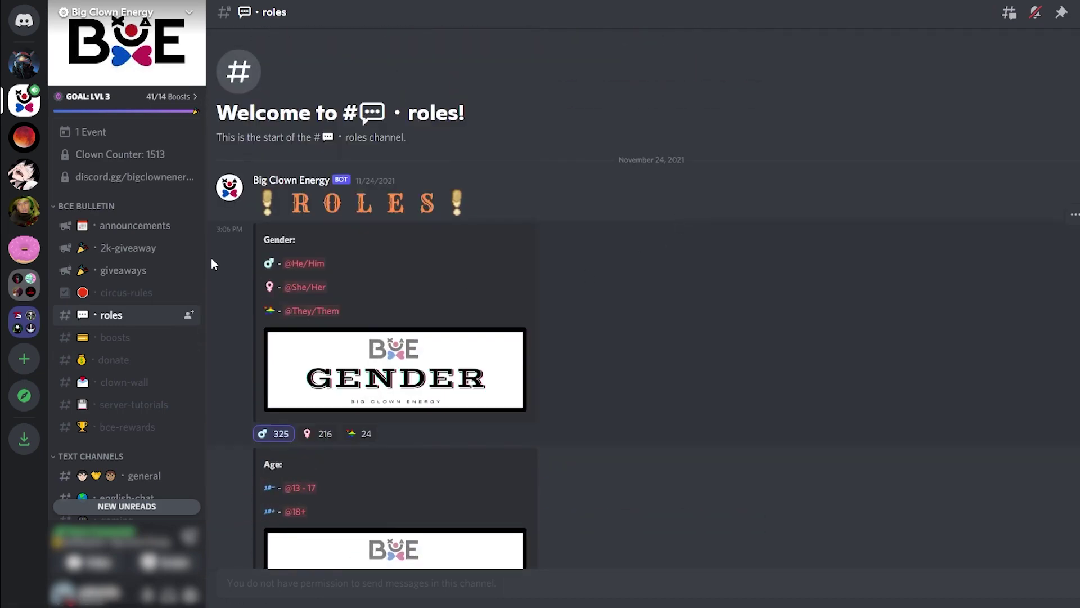
left_click(148, 228)
left_click(140, 294)
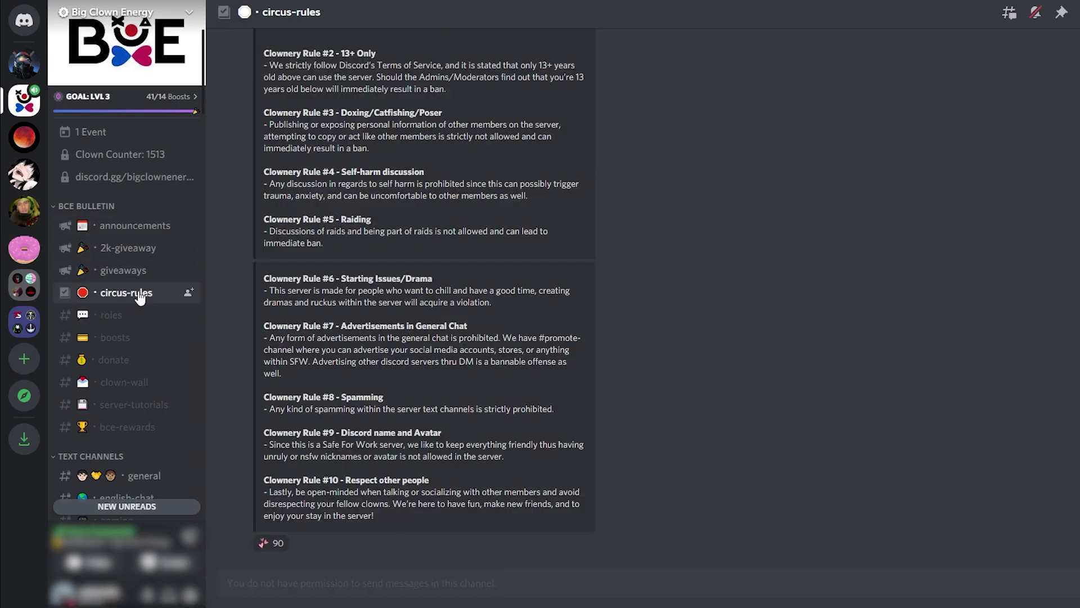
left_click(133, 315)
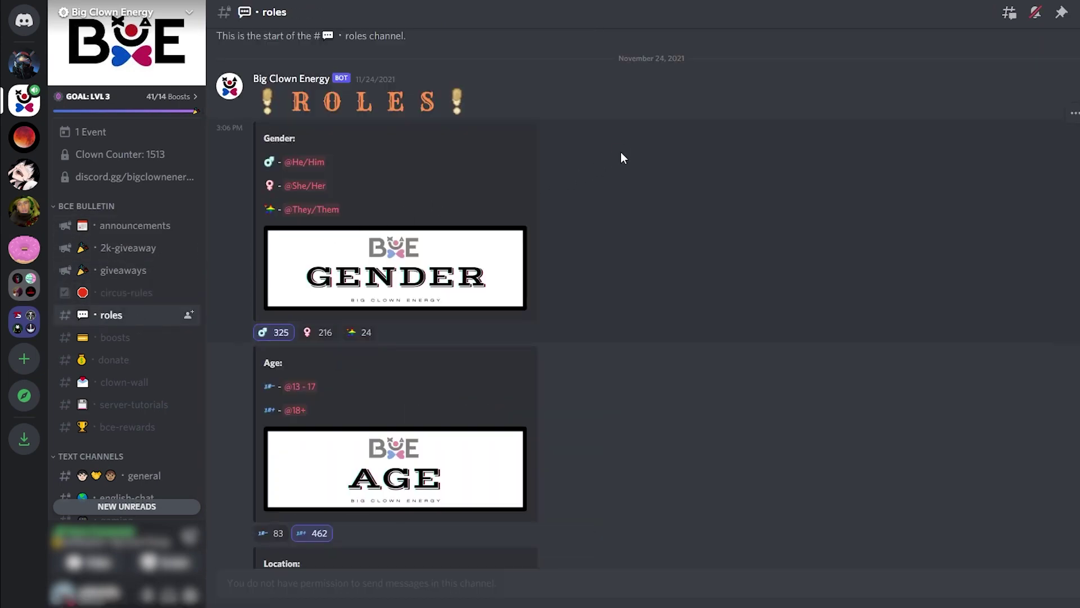
scroll(606, 205, "down", 12)
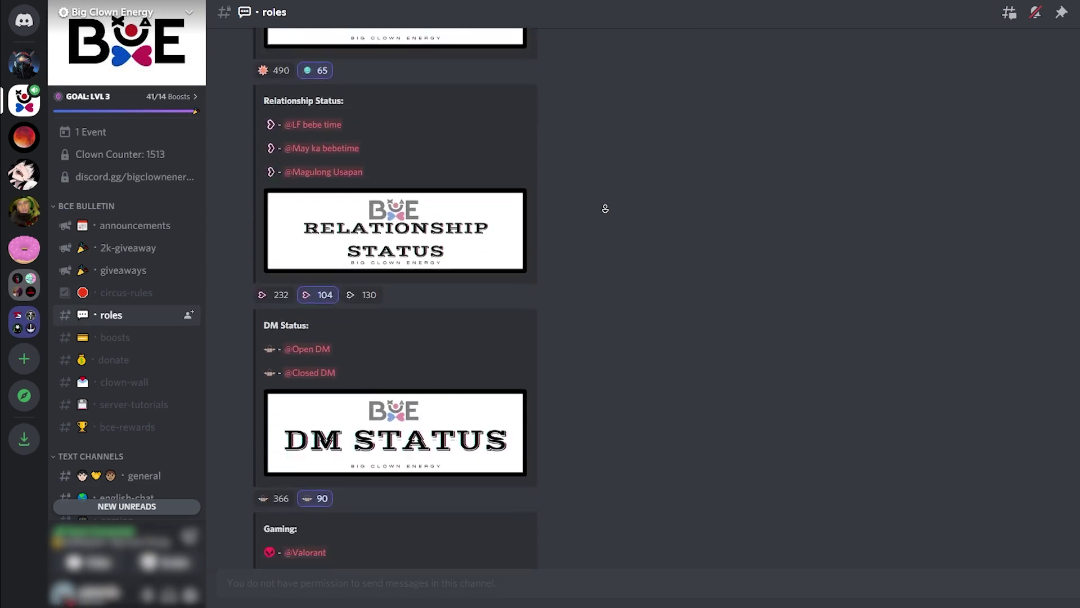
scroll(605, 208, "down", 15)
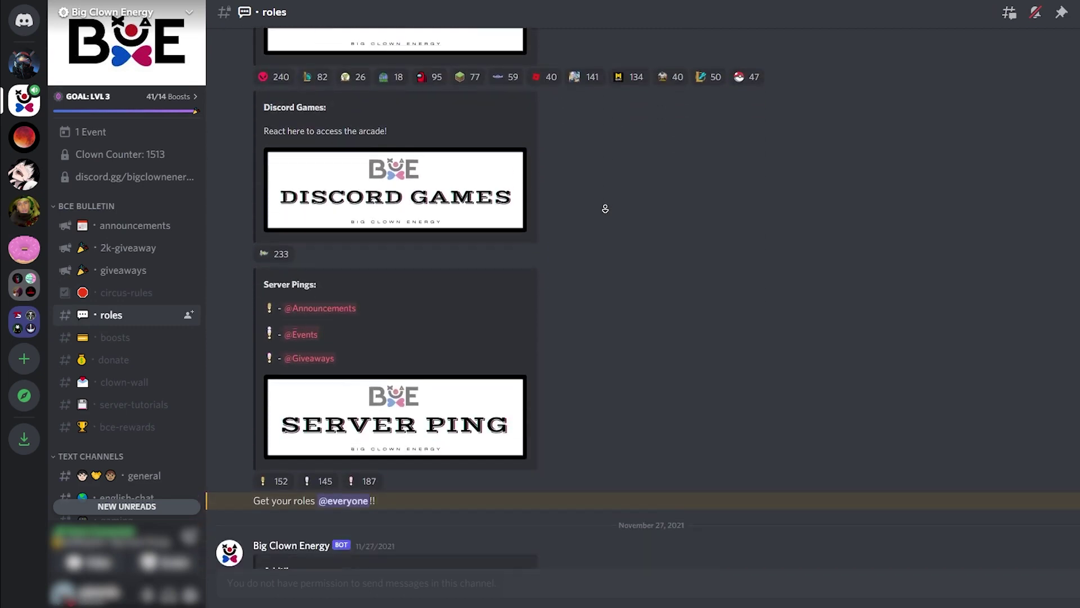
scroll(605, 208, "down", 5)
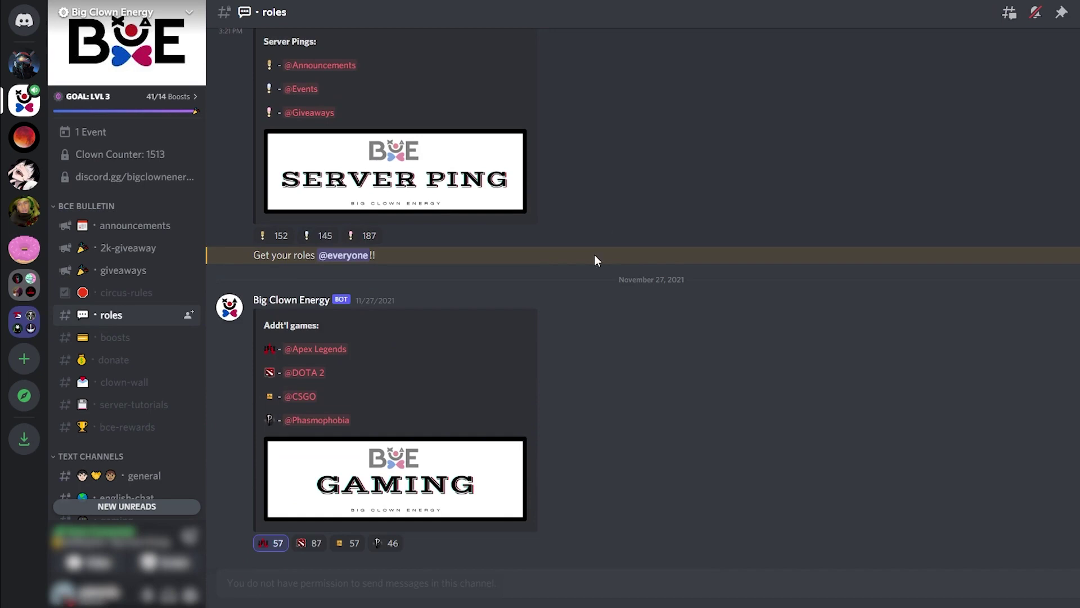